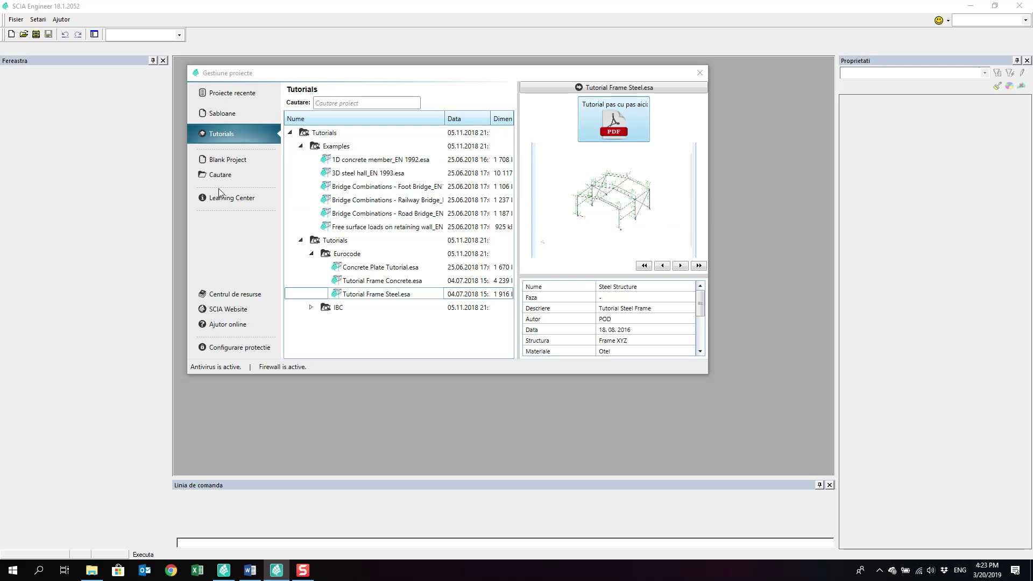
Step: Look through the Learning Center page's introductory videos and practice tutorials, and close the page
left_click(256, 202)
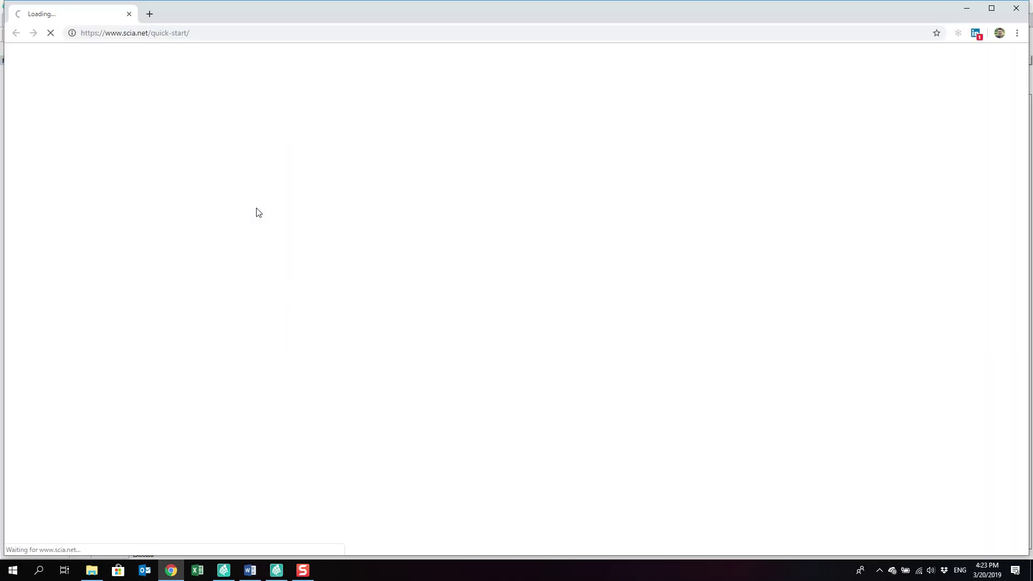
scroll(269, 239, "down", 2)
scroll(269, 239, "down", 8)
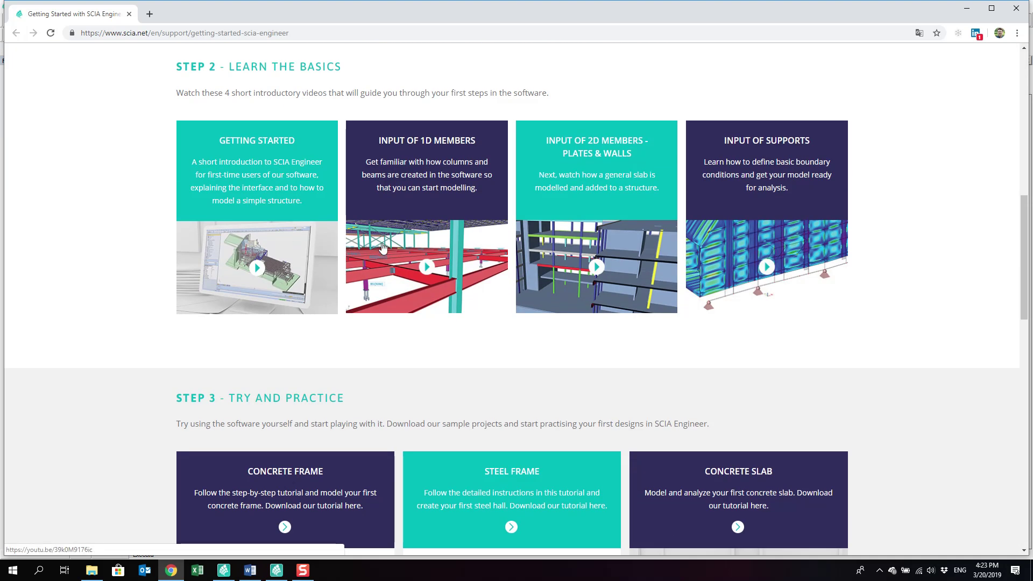
scroll(393, 260, "down", 6)
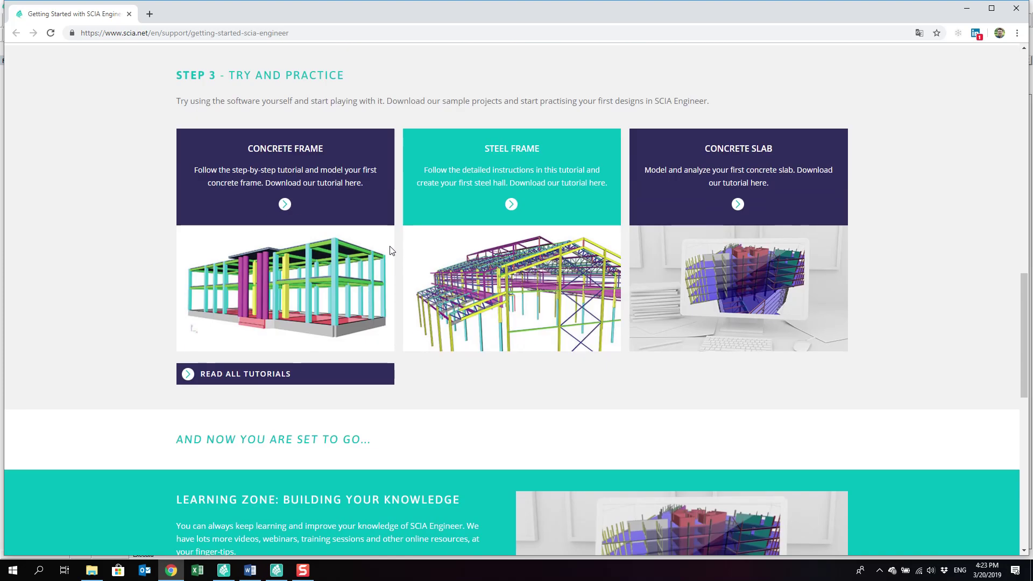
scroll(391, 250, "up", 12)
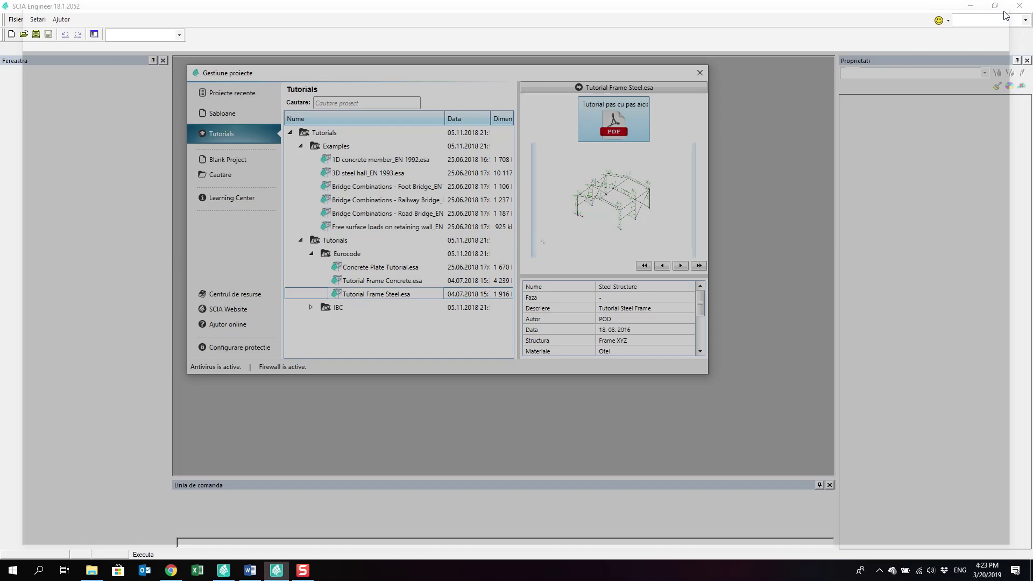
left_click(1015, 8)
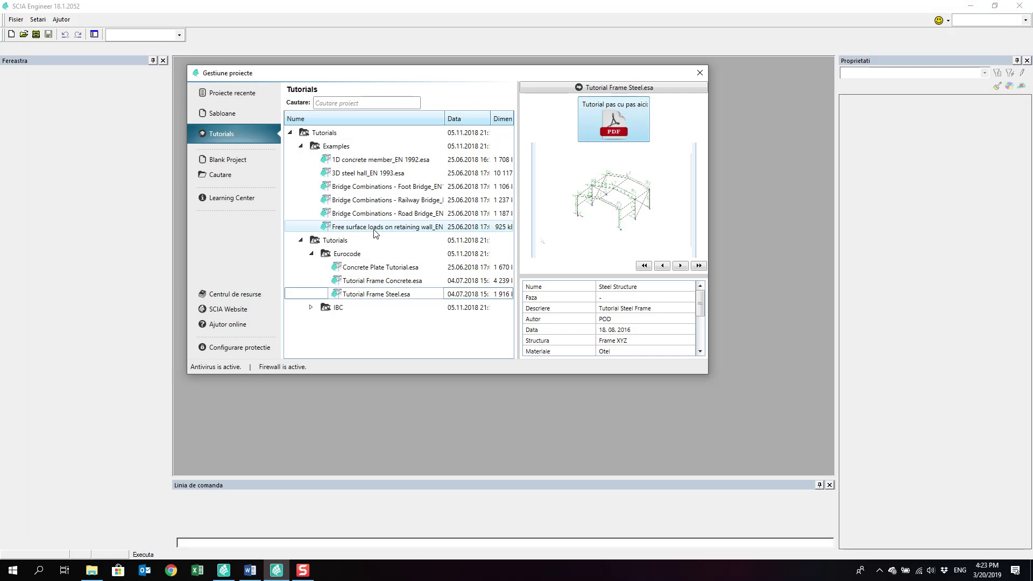
Step: Look through the English SCIA Resource Centre page from the search area to the help and contact sections, and close it
left_click(245, 299)
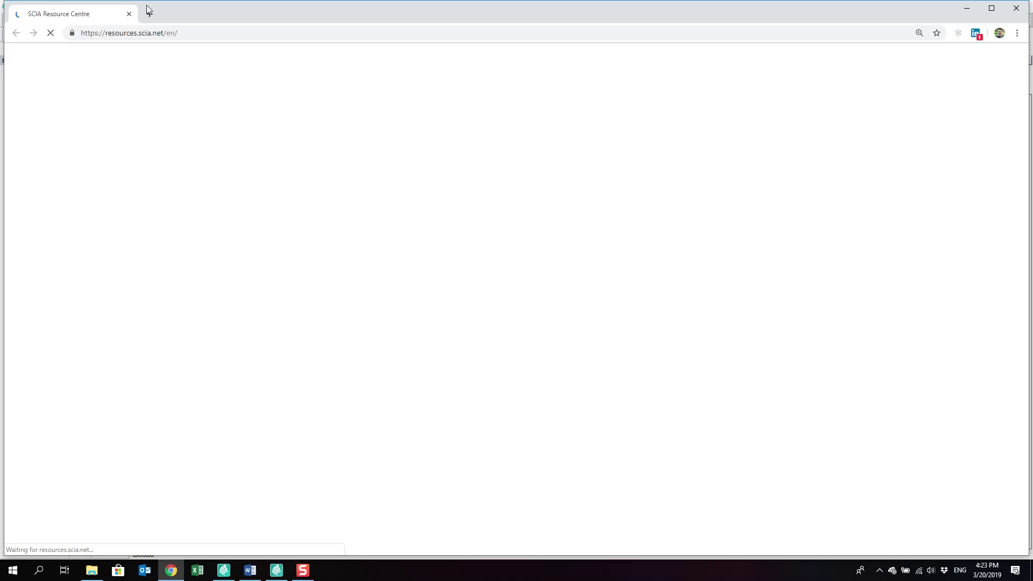
scroll(178, 312, "down", 3)
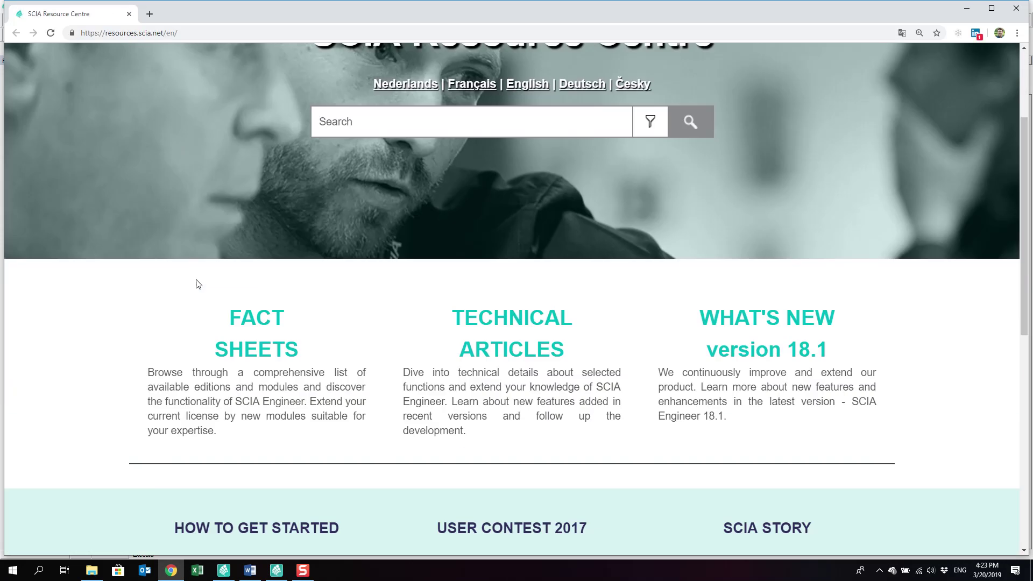
scroll(474, 234, "down", 9)
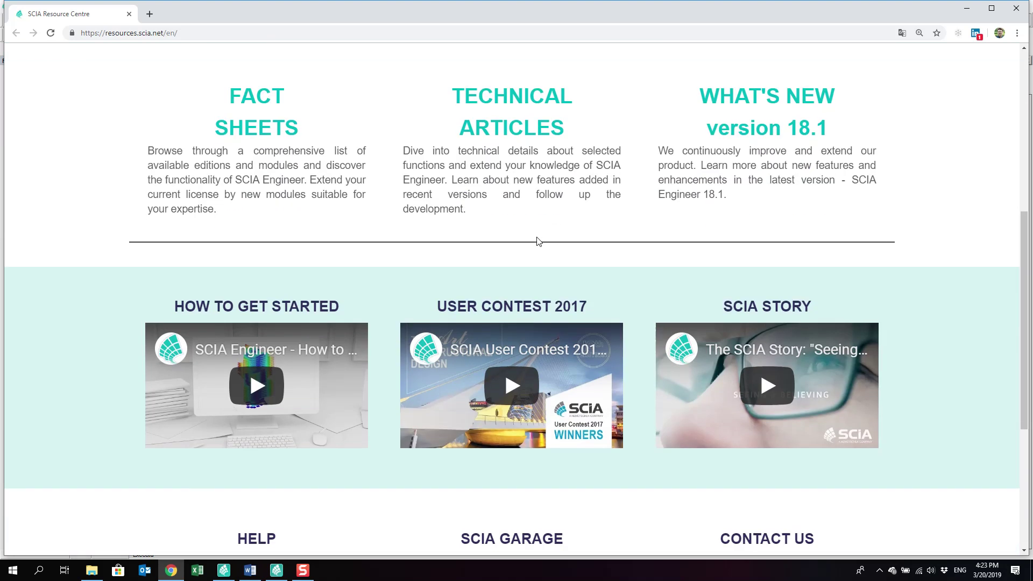
scroll(536, 238, "up", 12)
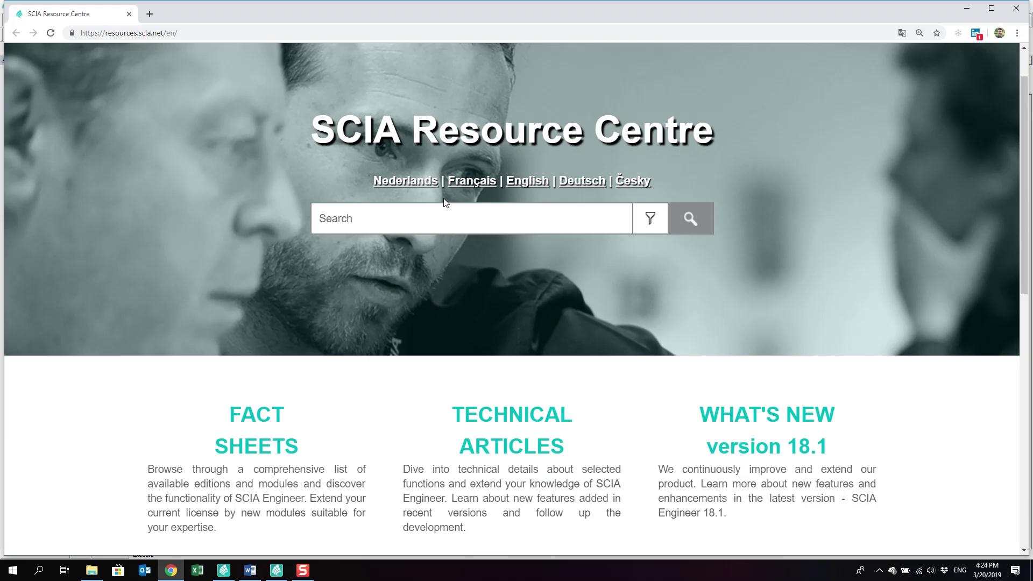
left_click(518, 181)
scroll(366, 285, "down", 2)
scroll(366, 284, "down", 10)
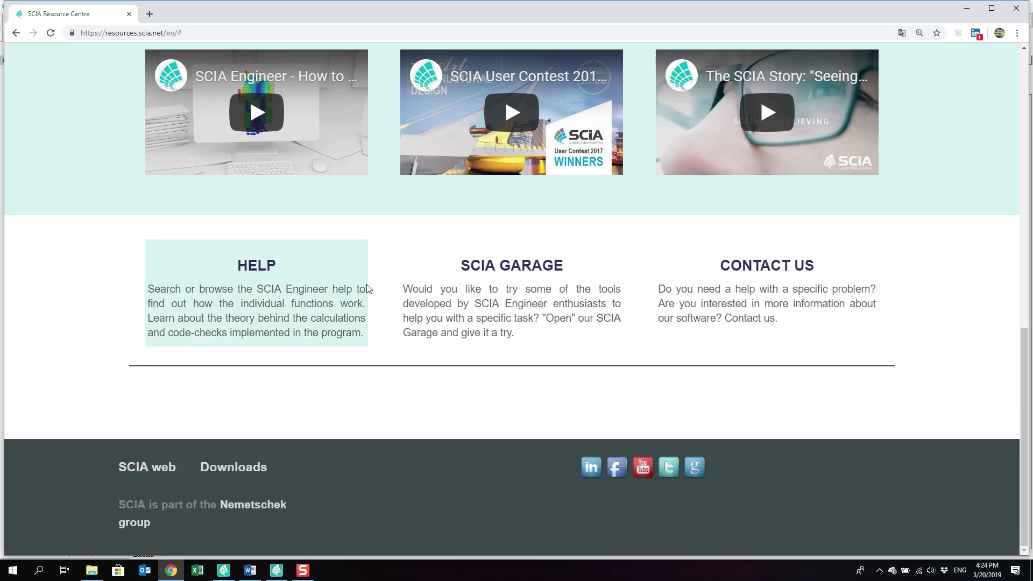
left_click(1016, 9)
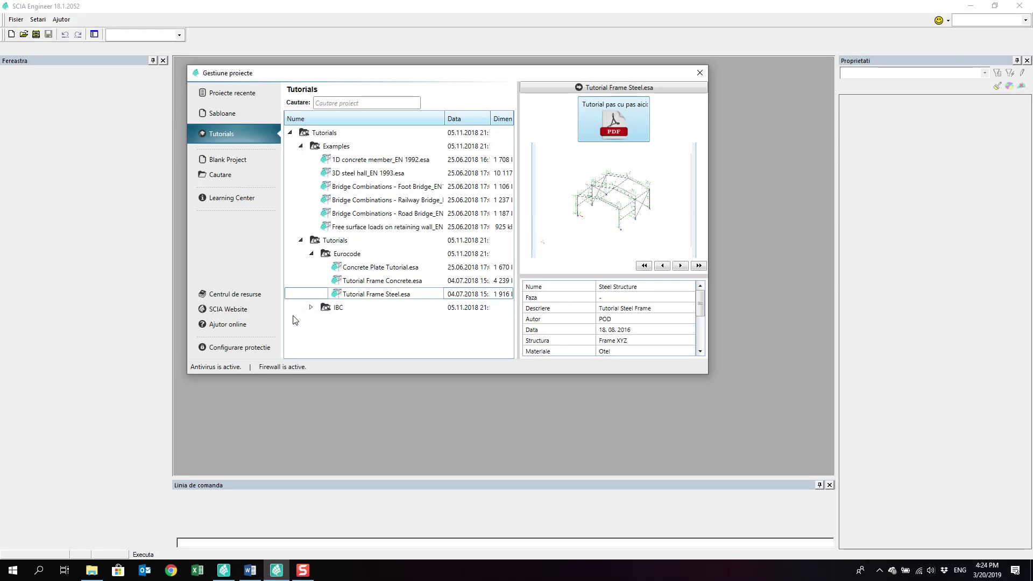
Step: Consult the online help topics Material types and Selecting the beams for display, and close the help page
left_click(247, 325)
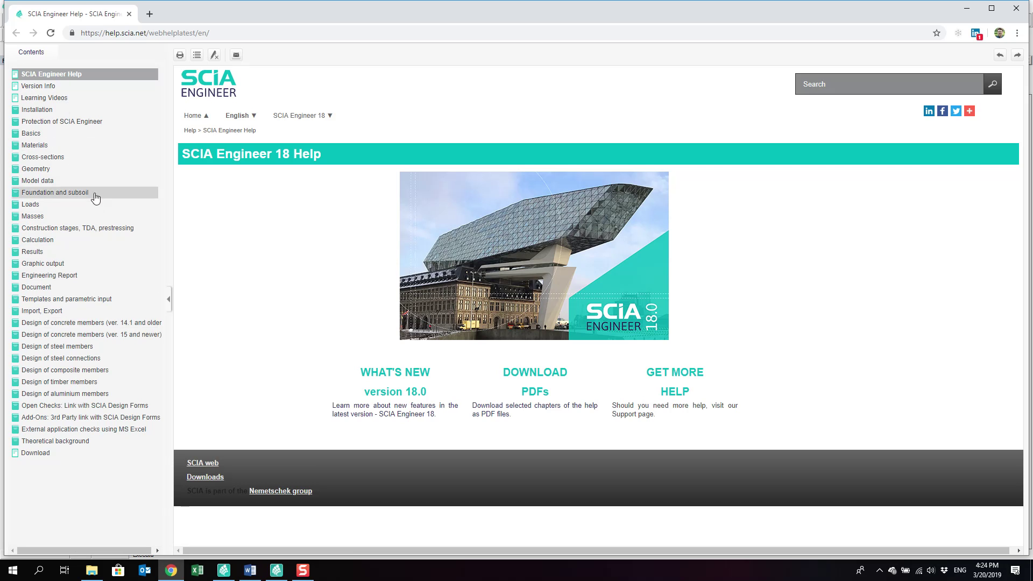
left_click(84, 144)
left_click(80, 169)
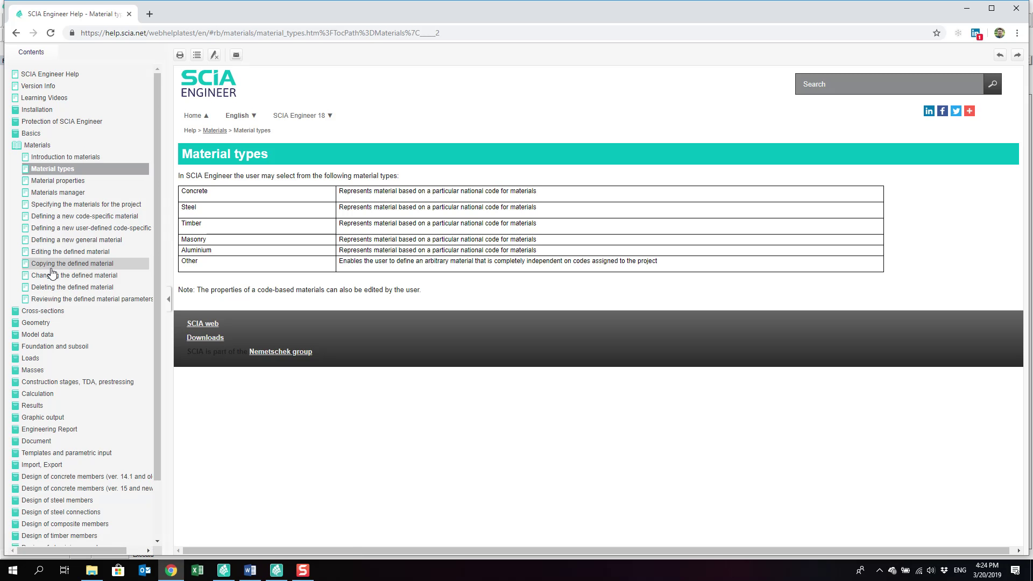
left_click(19, 407)
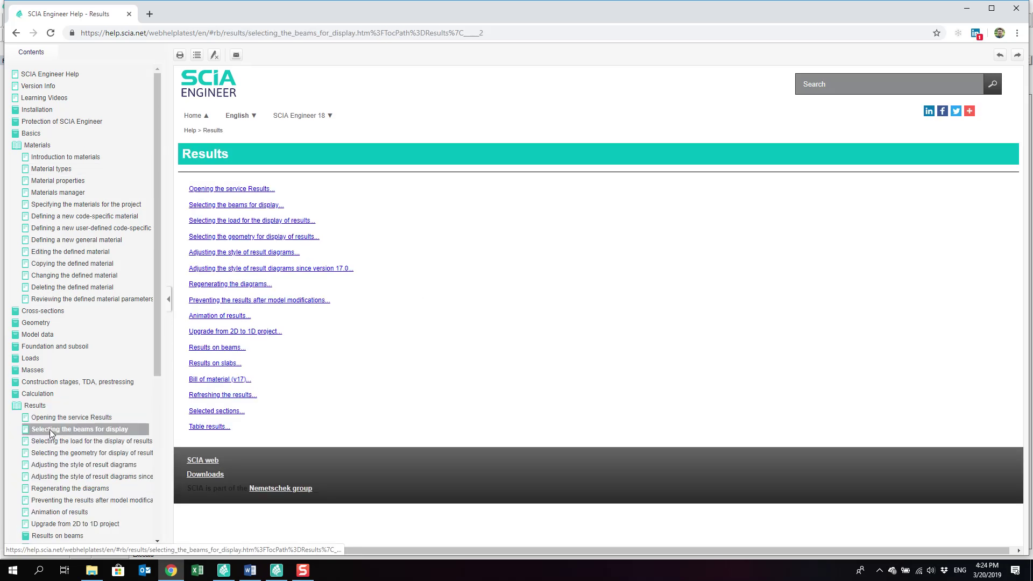
left_click(51, 430)
scroll(276, 429, "down", 5)
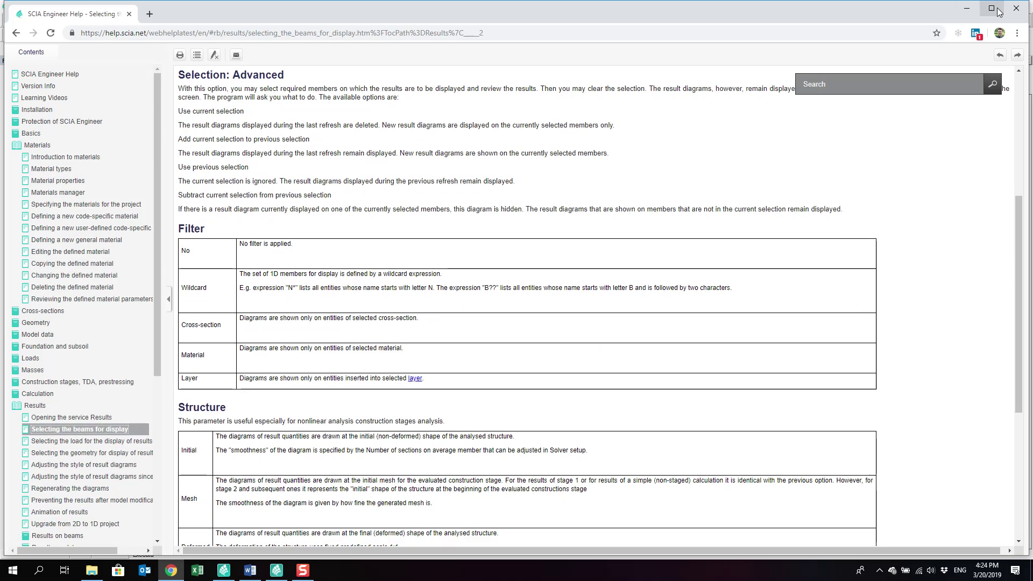
left_click(1009, 19)
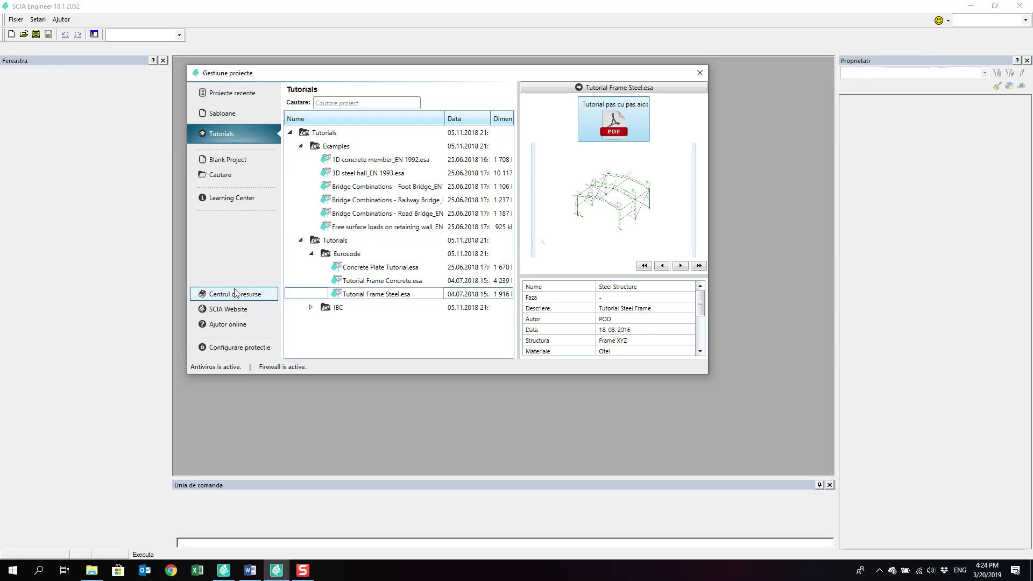
Step: Create a blank project and set its name to "Curs SCIA Basic" in the project data
left_click(225, 160)
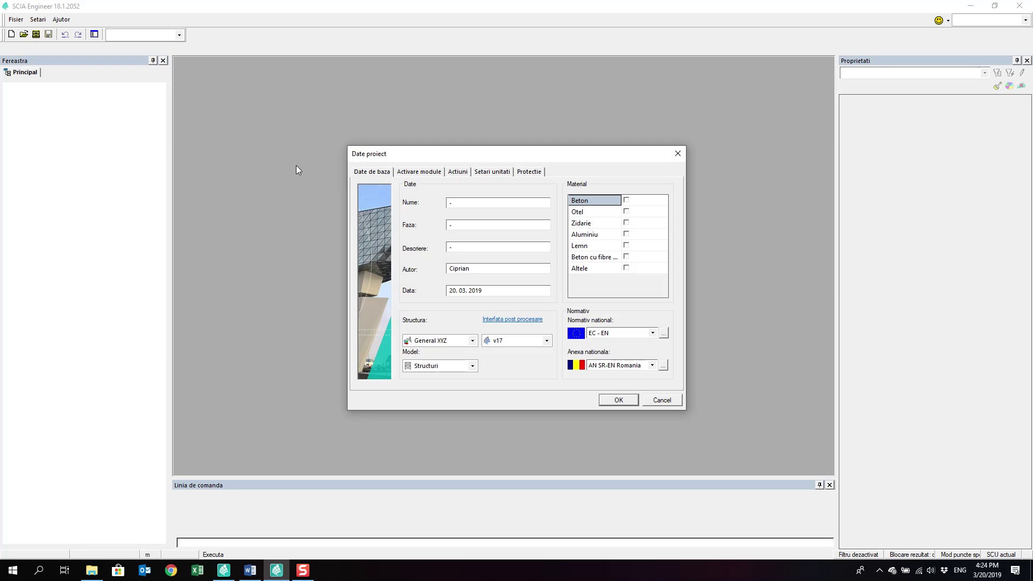
left_click_drag(452, 156, 369, 126)
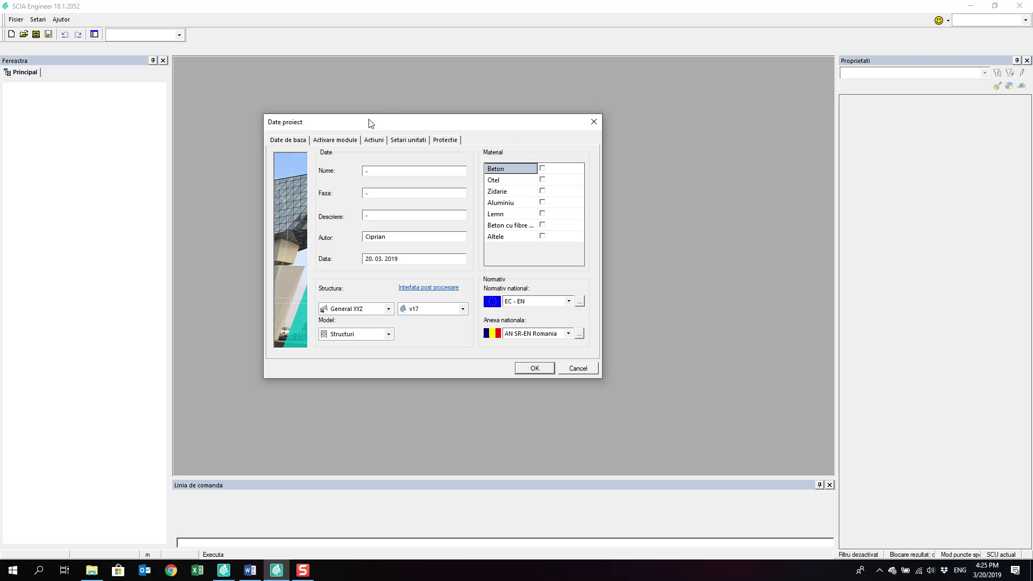
mouse_move(369, 119)
left_mouse_down()
mouse_move(347, 113)
mouse_move(367, 125)
left_mouse_up()
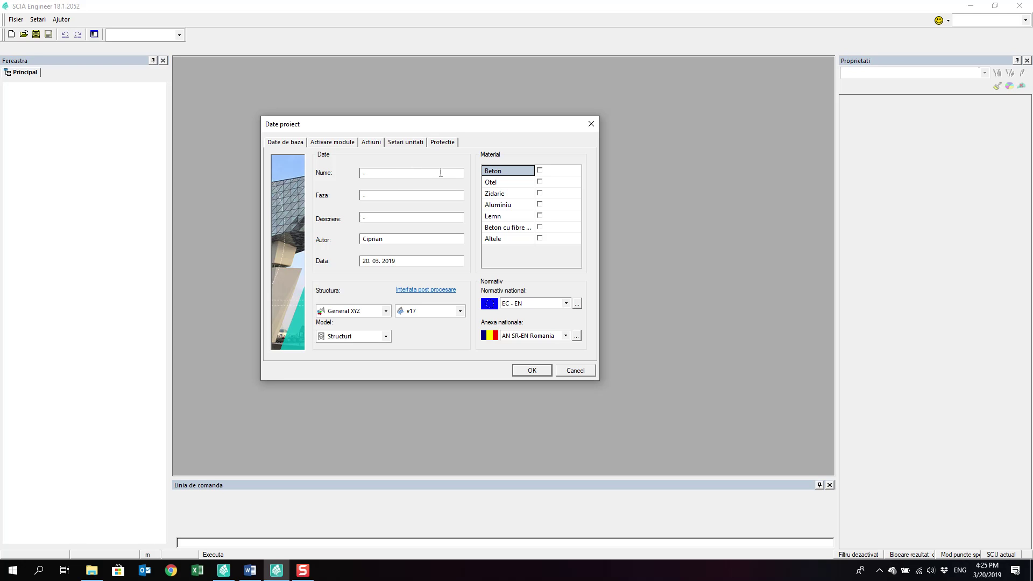
left_click_drag(433, 173, 224, 158)
type("C")
type("urs SCIA Basic")
Step: Set the project phase to "Proiectare hala mixta" and the description to "Dimensionare conform Eurocode"
type("Proiectare ")
type("hala mi")
type("xta")
key("Tab")
type("Dimensionare c")
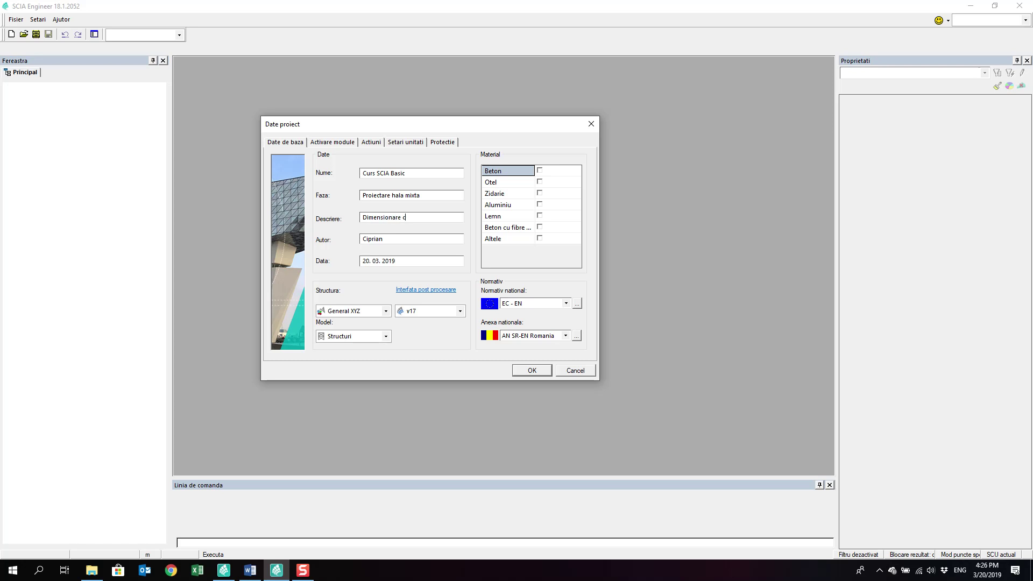
type("onform Euroo")
type("ode")
Step: Replace the project author with the engineer's title and full name
double_click(388, 237)
type("ing. Ciprian POpa")
key("BackSpace")
key("BackSpace")
key("BackSpace")
type("opa")
Step: Try Perete XY as the structure type, restore General XYZ, and inspect the available model options
left_click(376, 310)
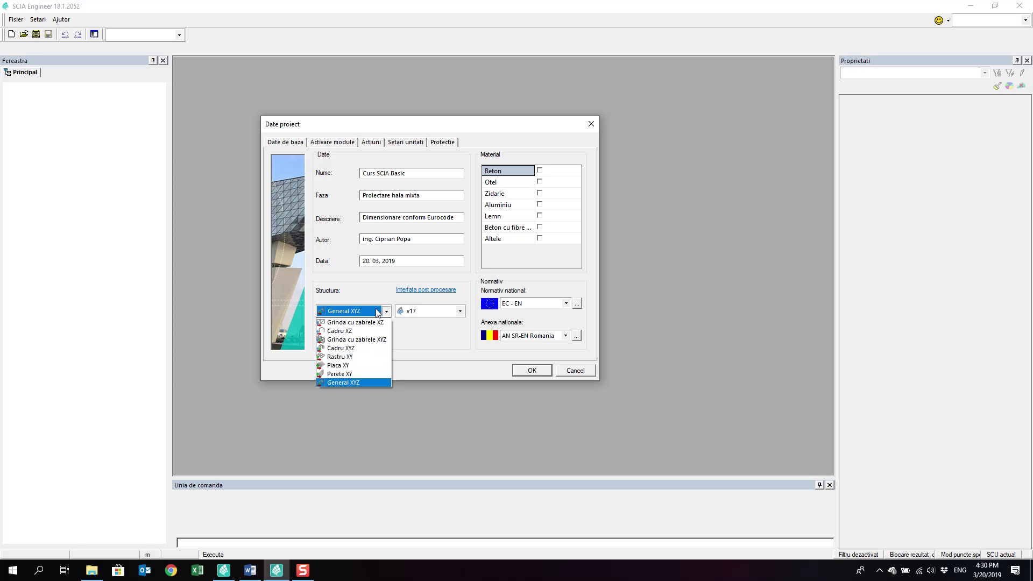
left_click(359, 375)
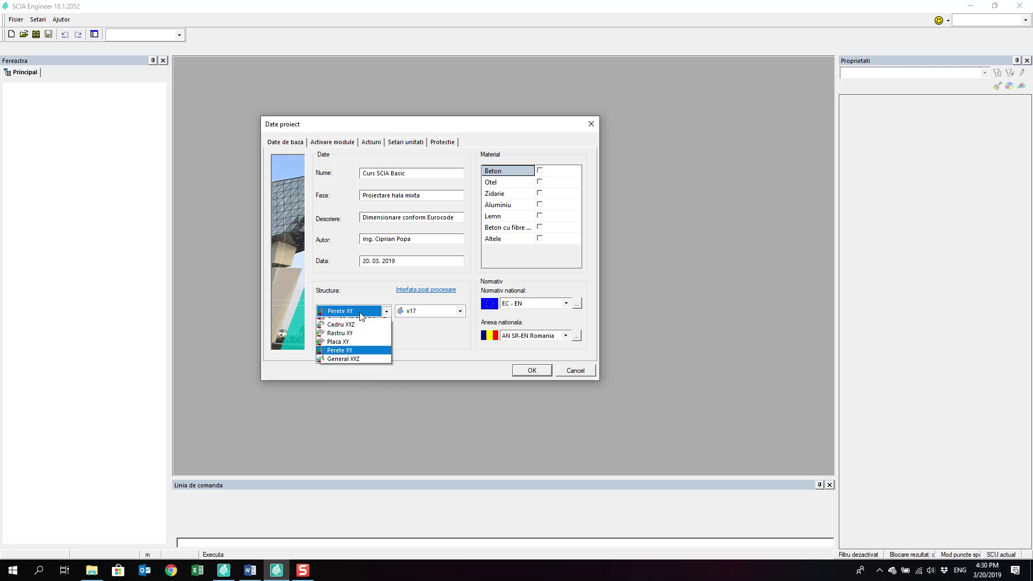
left_click(360, 383)
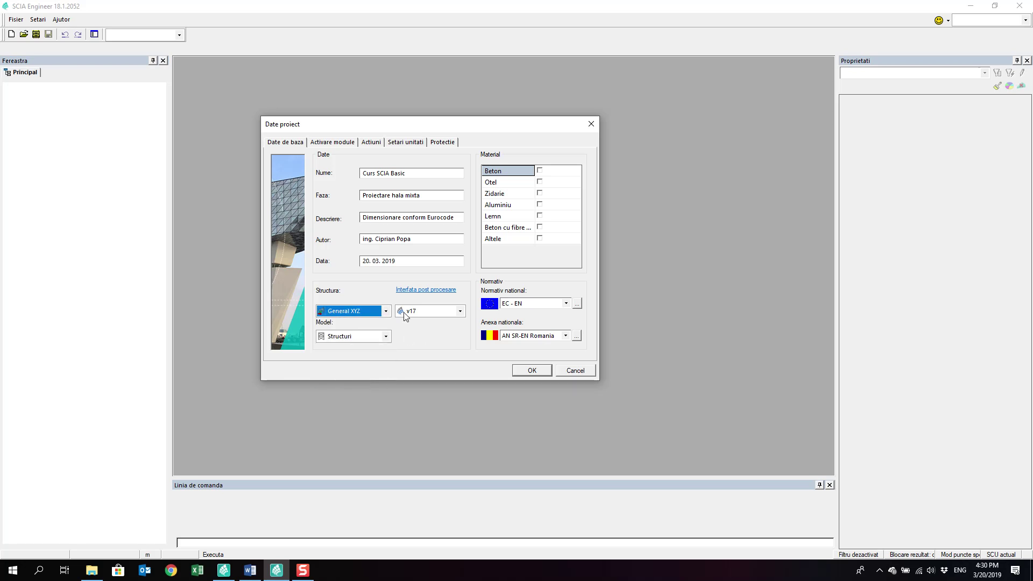
left_click(383, 336)
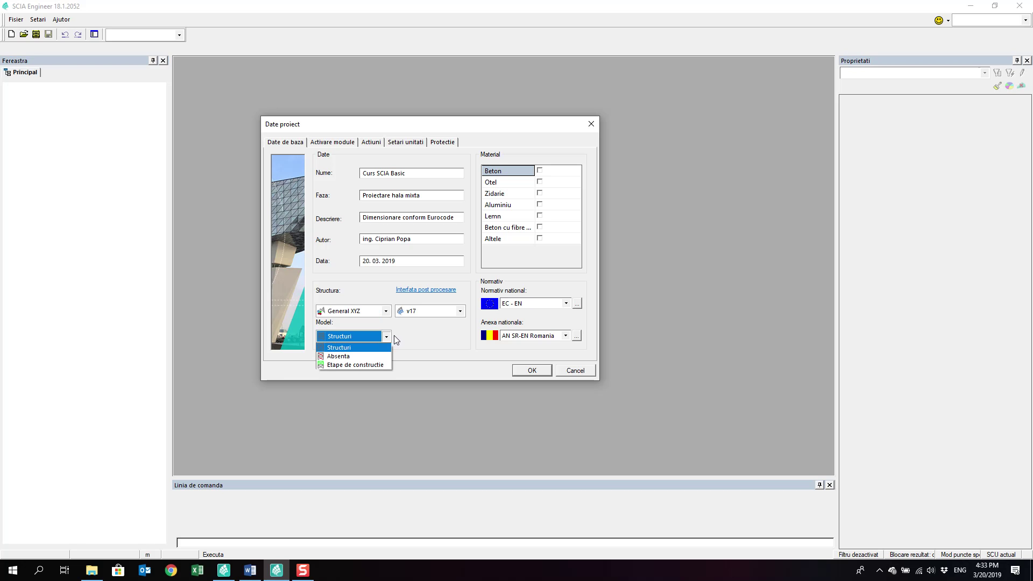
left_click(367, 328)
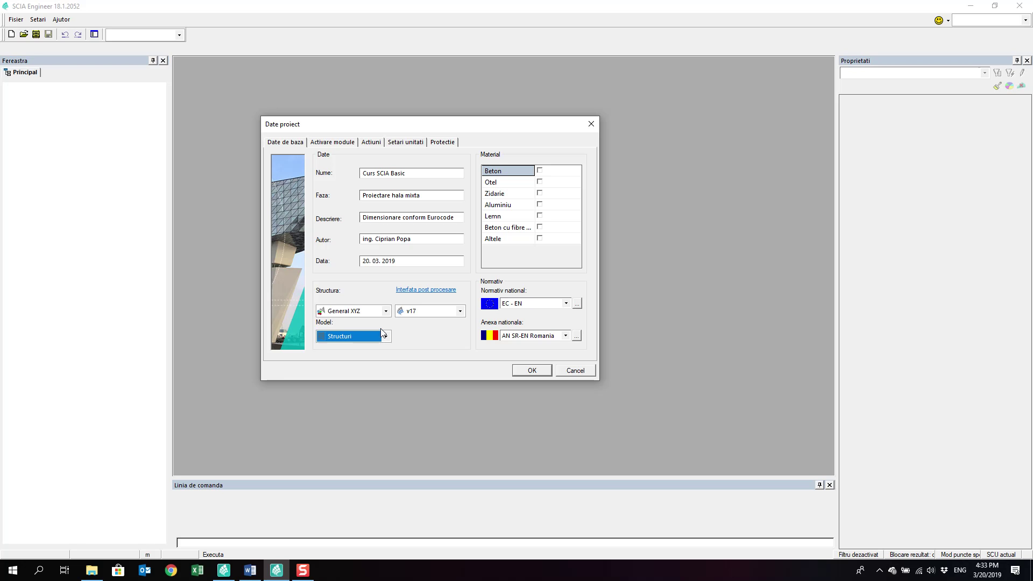
Step: Set the project's post-processing interface to "v16 si mai vechi"
left_click(455, 311)
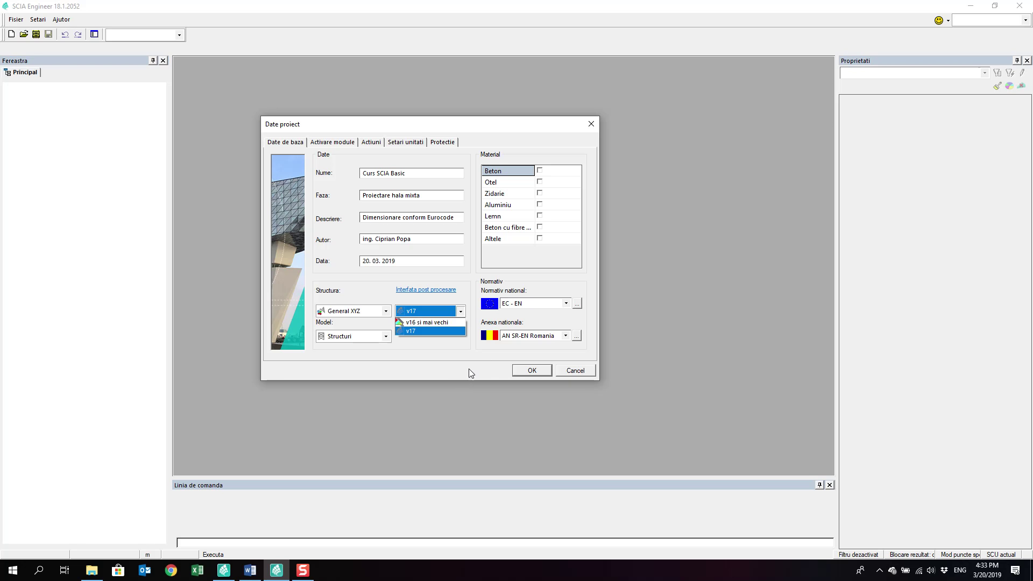
left_click(445, 304)
mouse_move(445, 292)
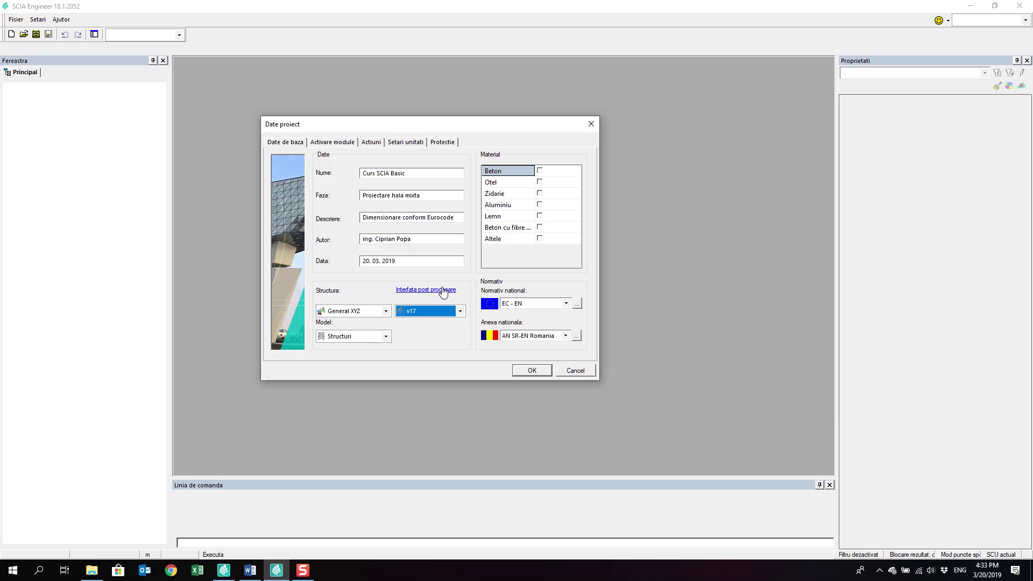
left_click(431, 312)
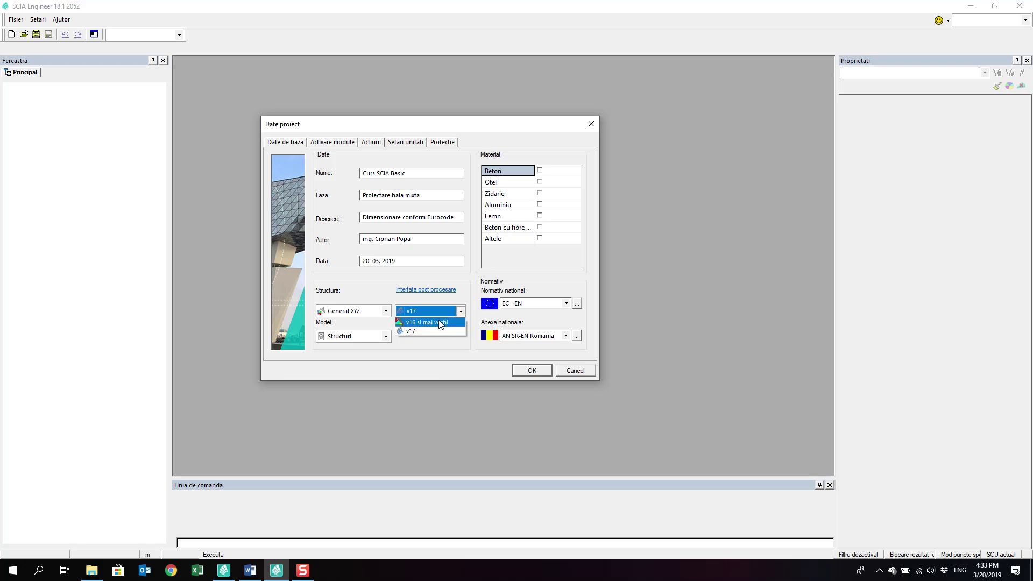
left_click(440, 323)
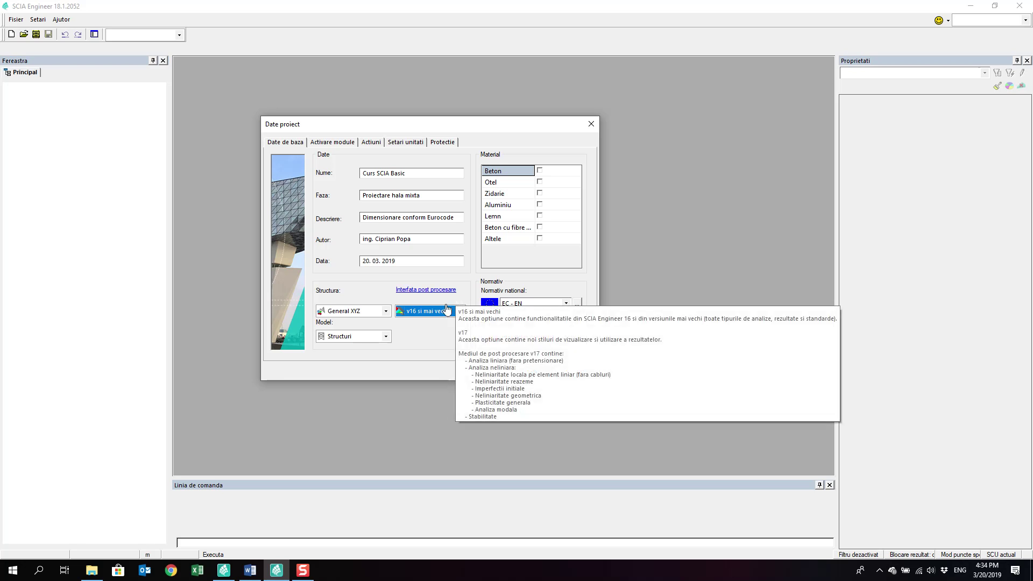
Step: Try the v17 post-processing interface, return to "v16 si mai vechi", and read the description of both options
left_click(436, 317)
left_click(438, 319)
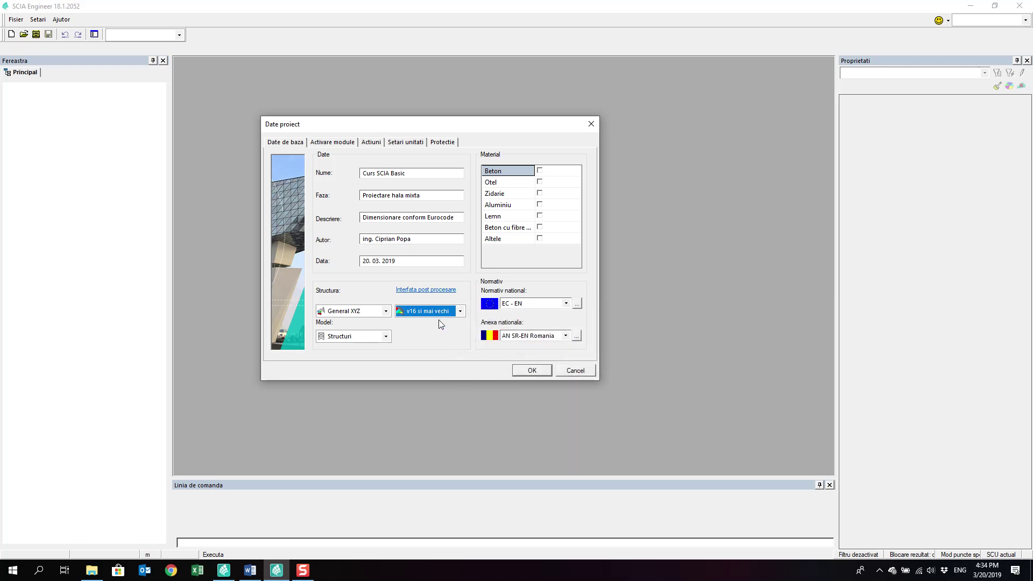
left_click(443, 315)
left_click(439, 332)
left_click(442, 314)
left_click(439, 321)
mouse_move(417, 306)
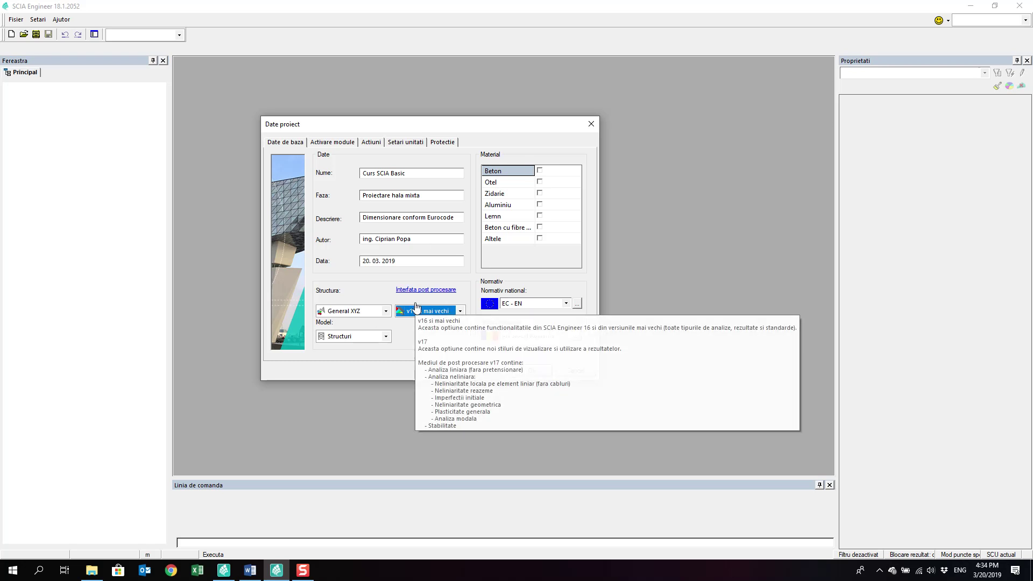
left_click(422, 312)
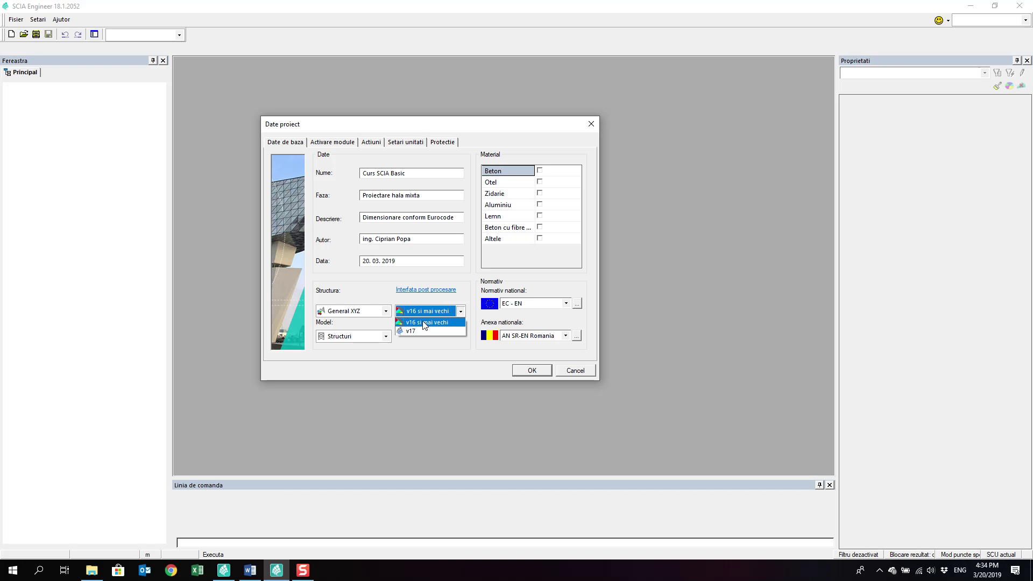
left_click(424, 323)
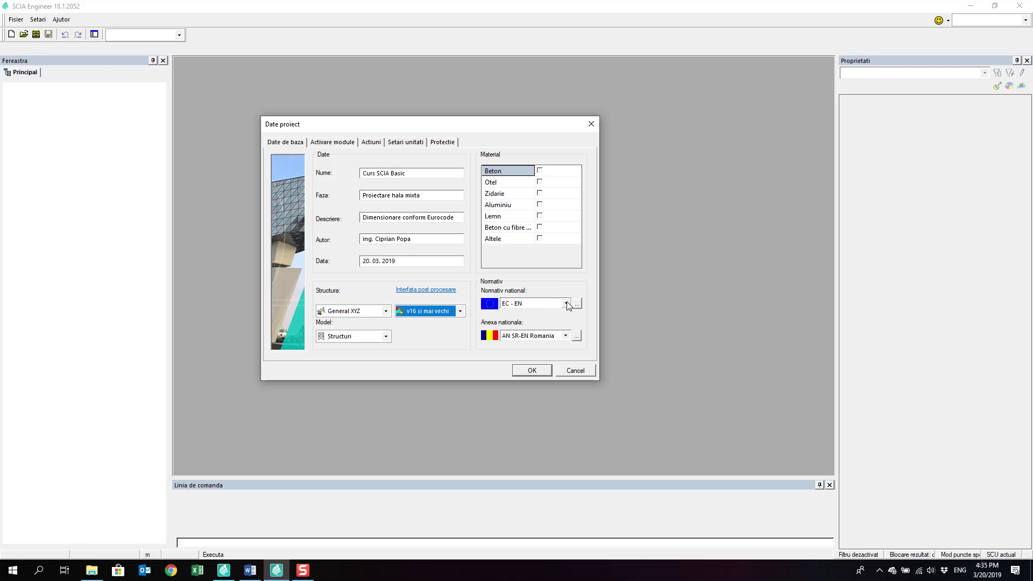
Step: Review the national annexes available for the EC - EN code, keeping AN SR-EN Romania
left_click(558, 337)
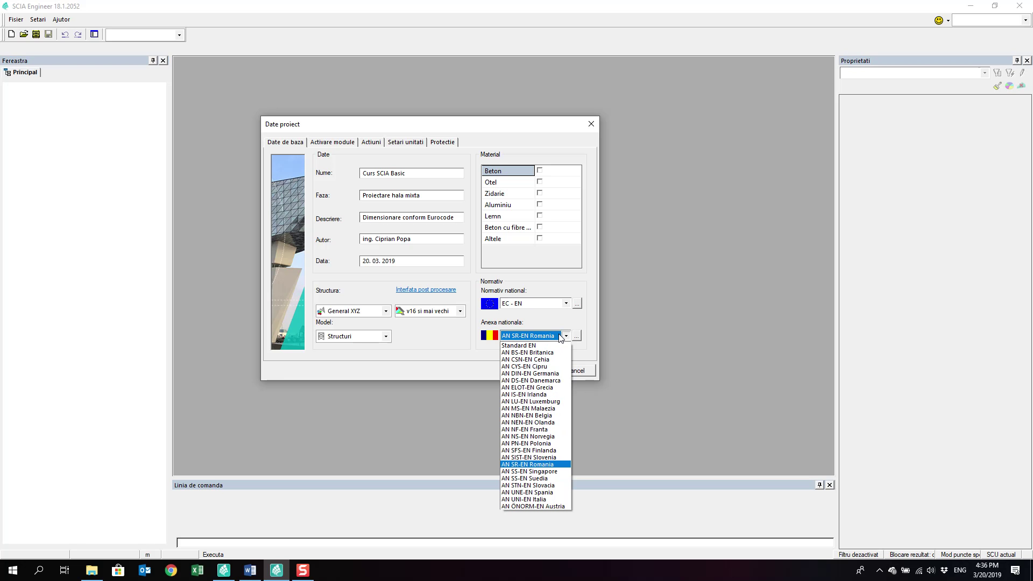
left_click(560, 337)
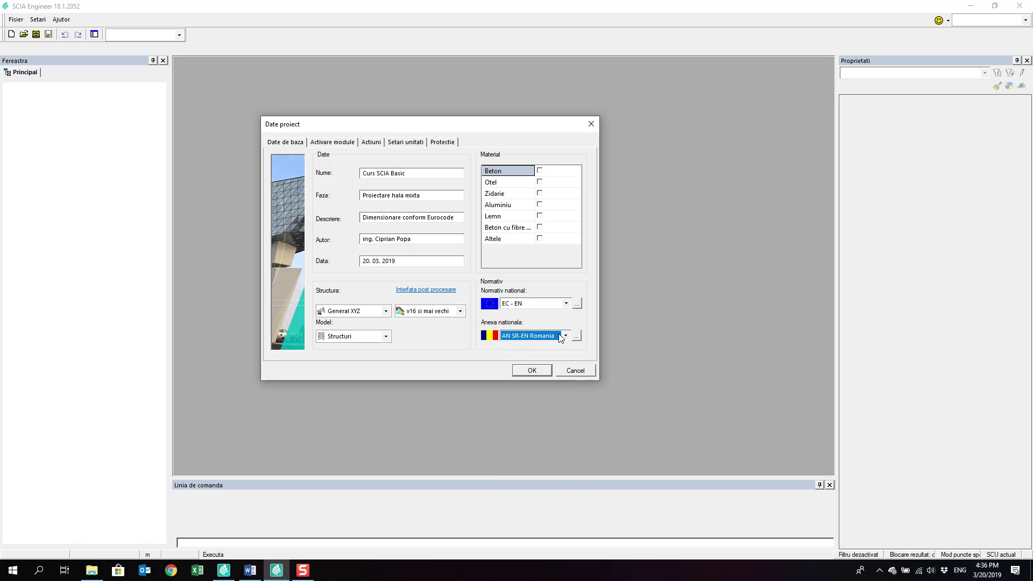
left_click(560, 337)
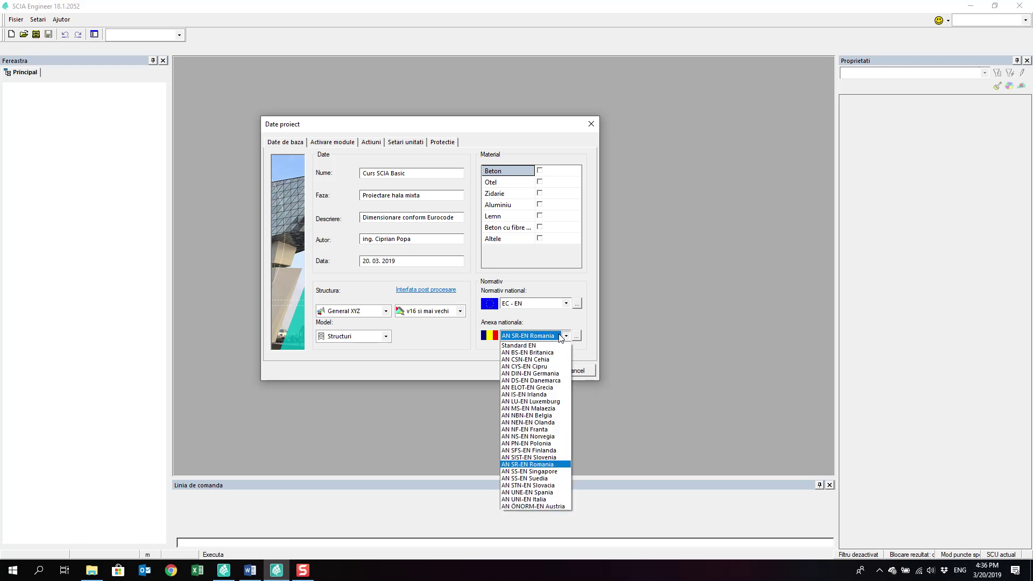
left_click(561, 337)
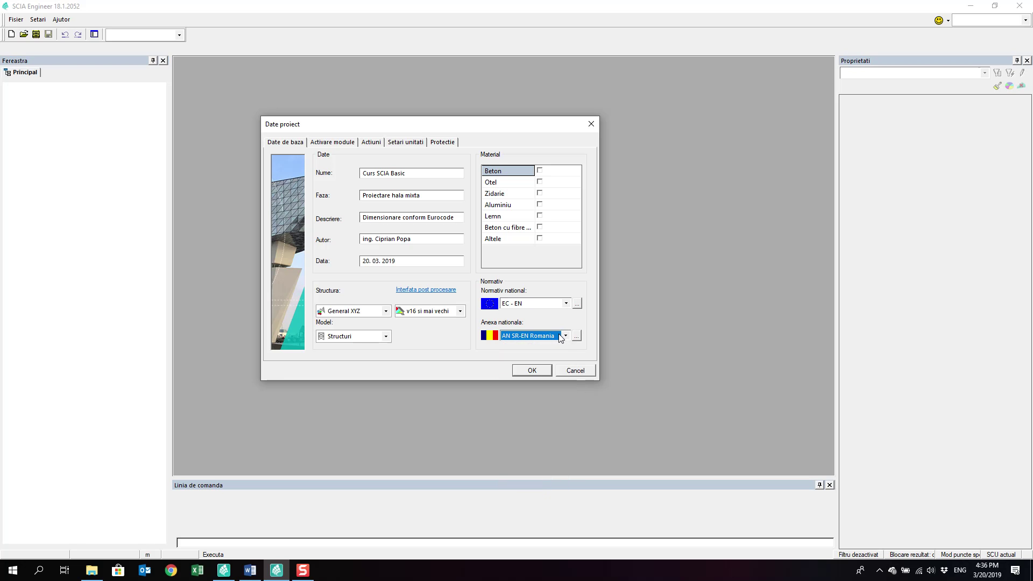
left_click(880, 569)
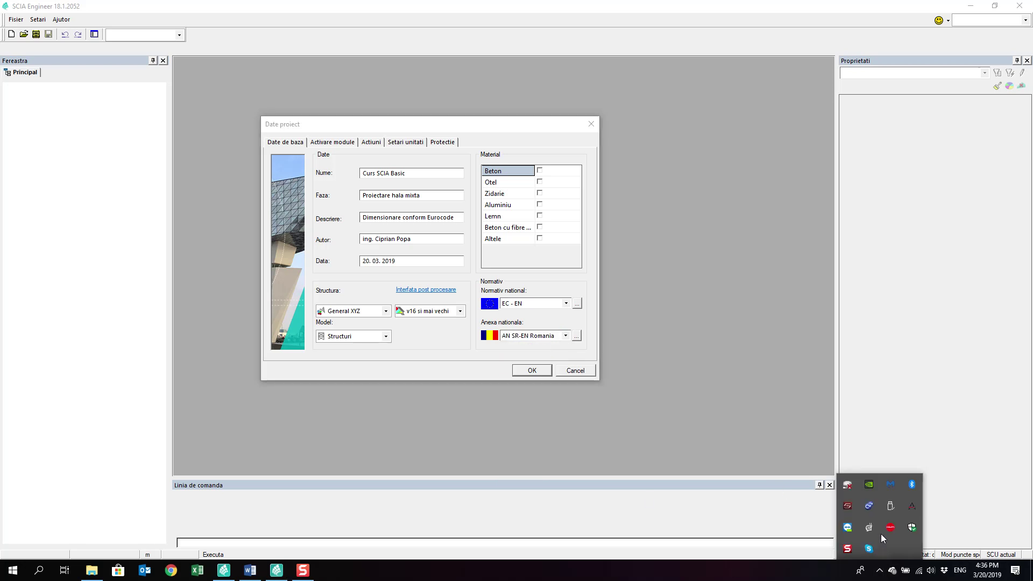
left_click(850, 550)
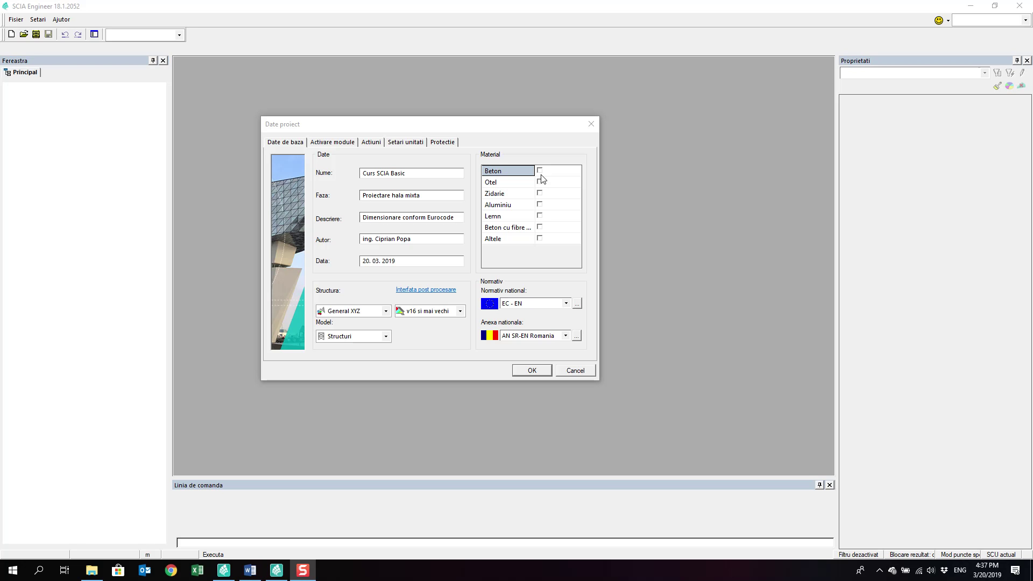
Step: Add the IBC national code to the project's design codes and leave it as the active code
left_click(578, 305)
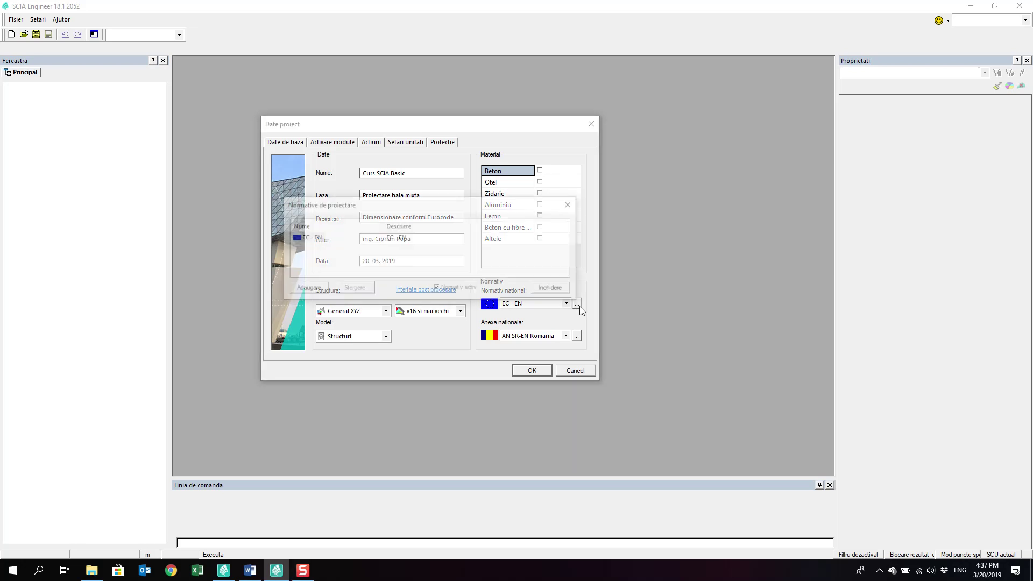
left_click(315, 289)
left_click(434, 174)
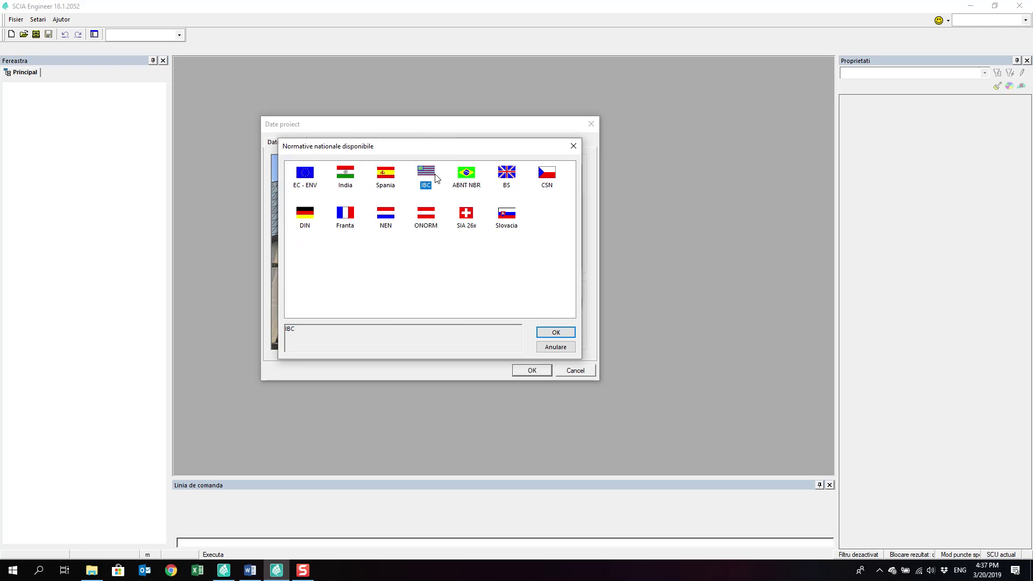
left_click(546, 333)
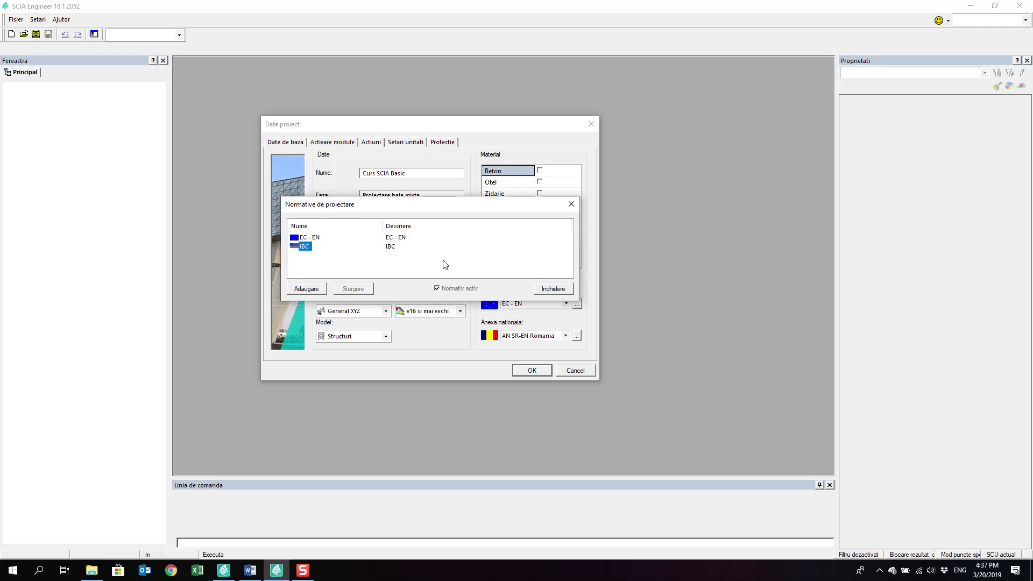
left_click(553, 289)
Step: Enable Beton as a project material and review the concrete and reinforcement steel libraries offered under the IBC code
left_click(540, 171)
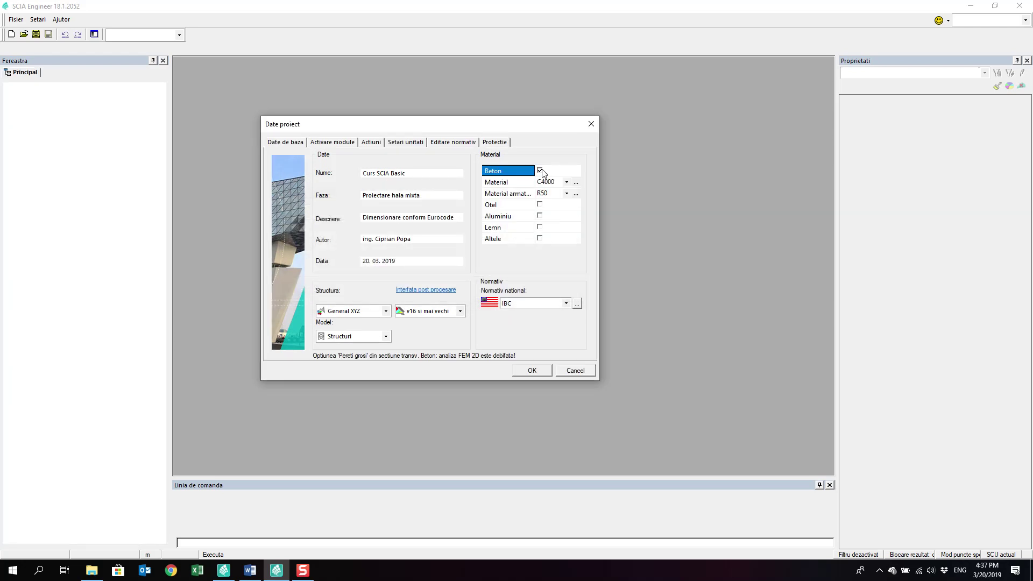
left_click(580, 188)
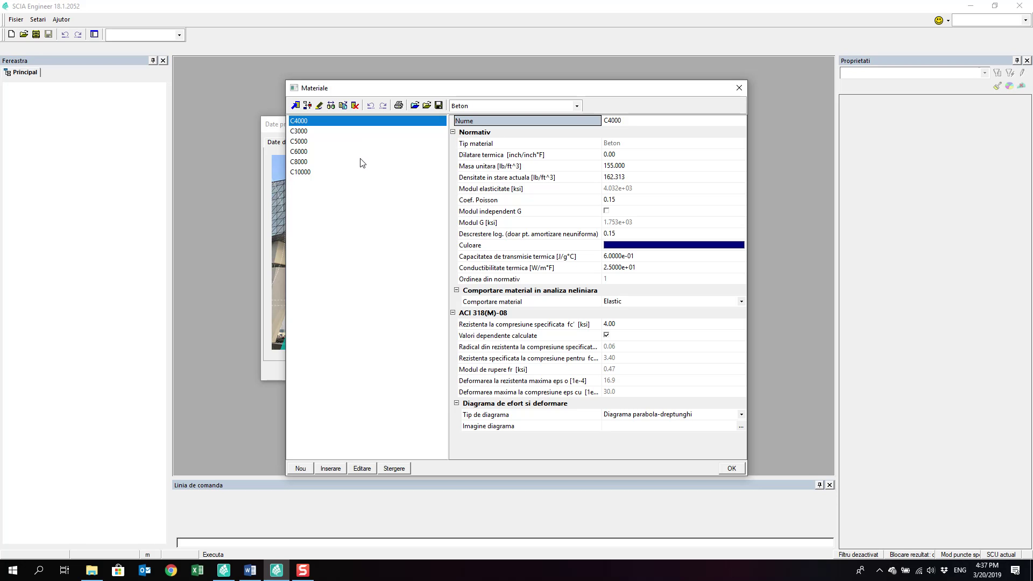
key("Return")
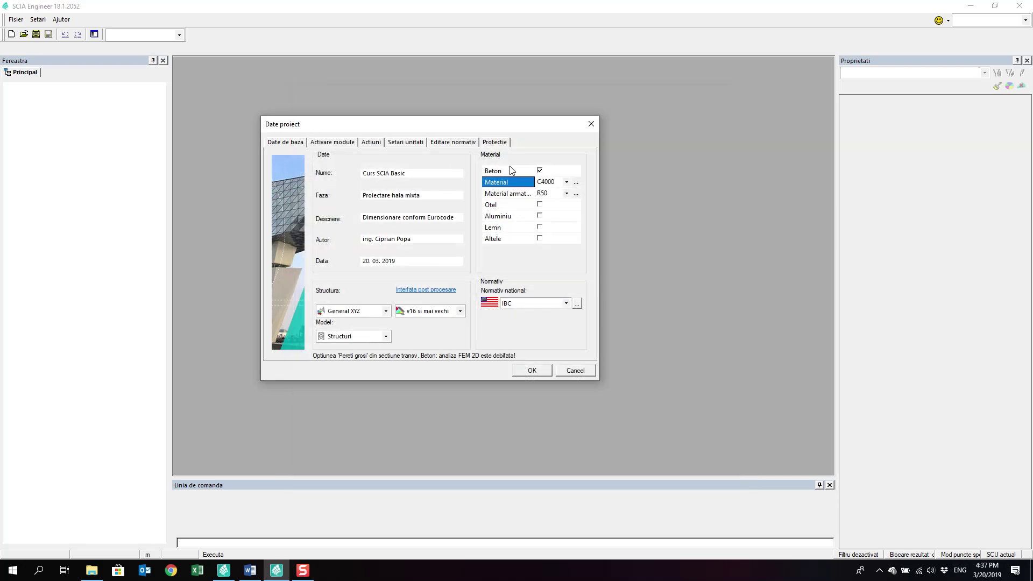
left_click(576, 195)
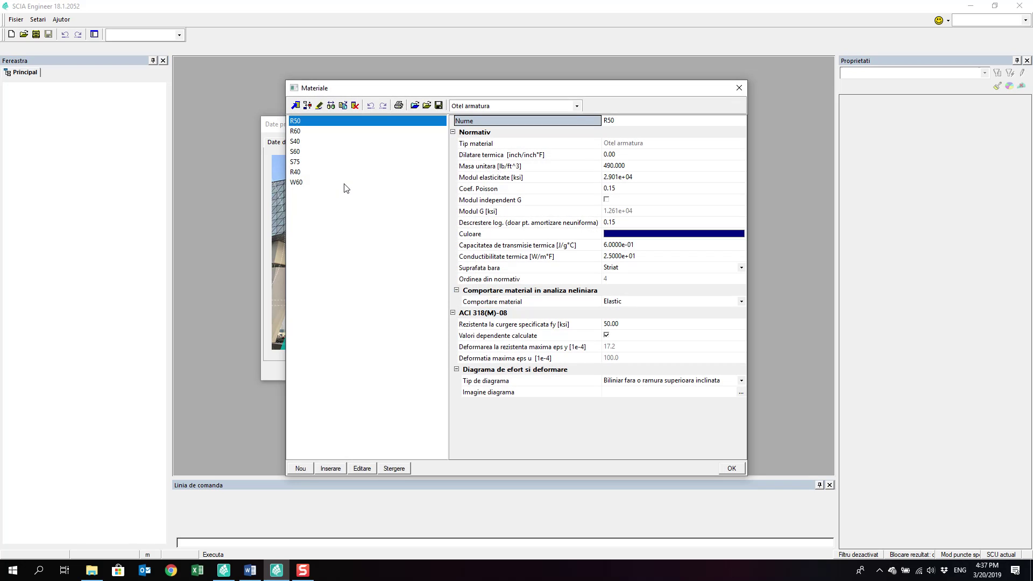
key("Return")
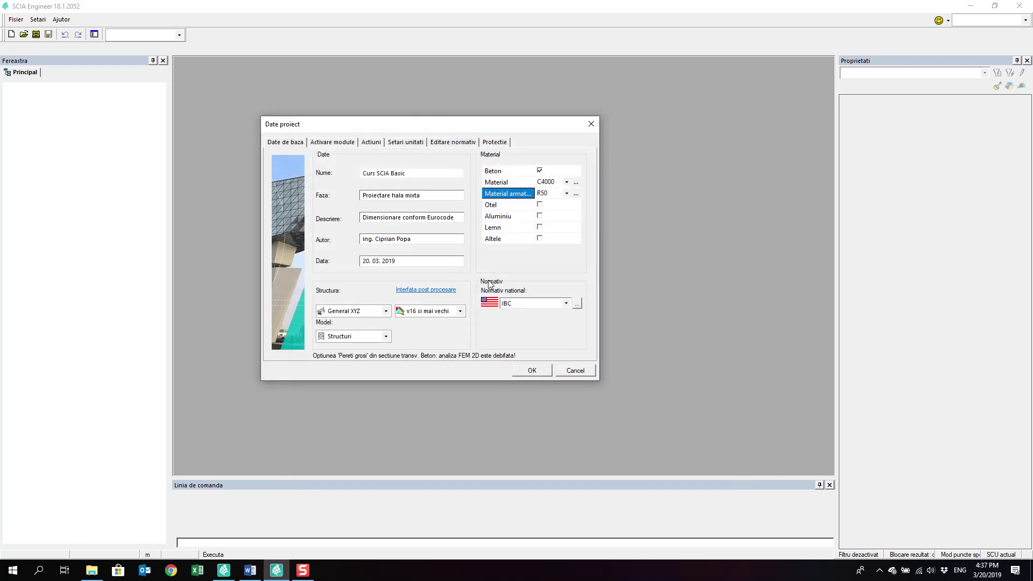
Step: Set the national code back to EC - EN and review the concrete classes in its material library
left_click(576, 305)
left_click(318, 237)
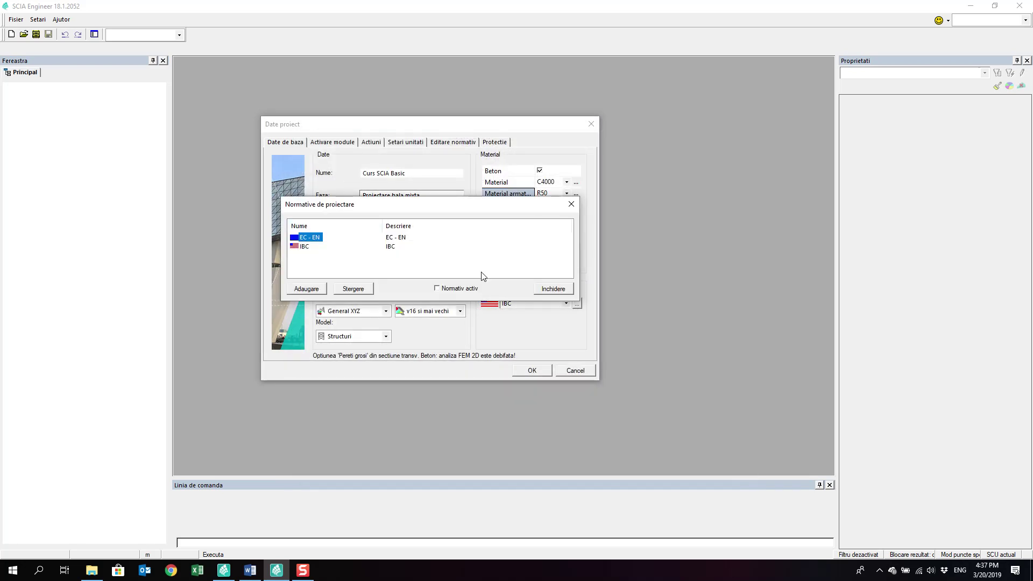
left_click(560, 290)
left_click(550, 305)
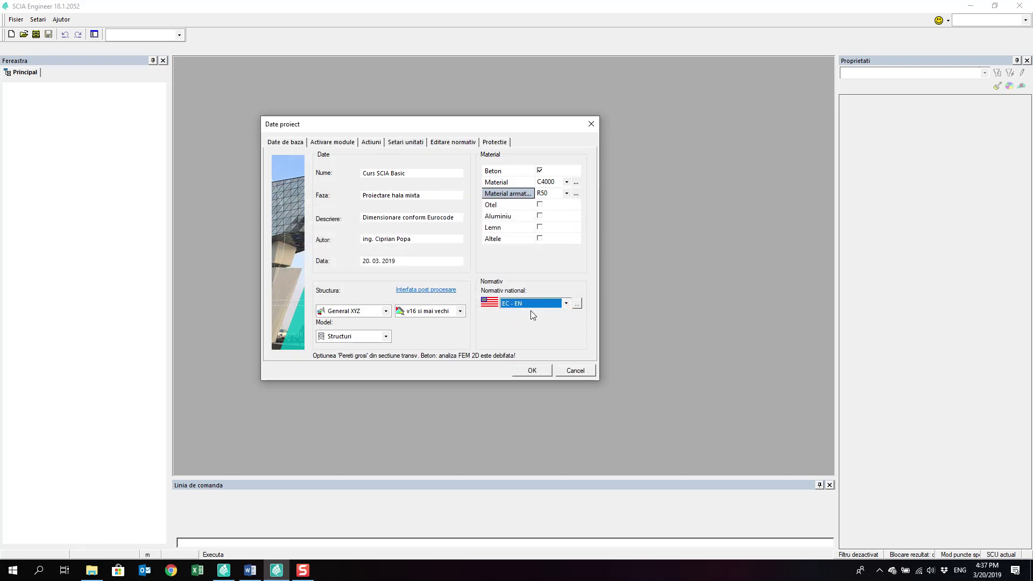
left_click(532, 313)
left_click(577, 183)
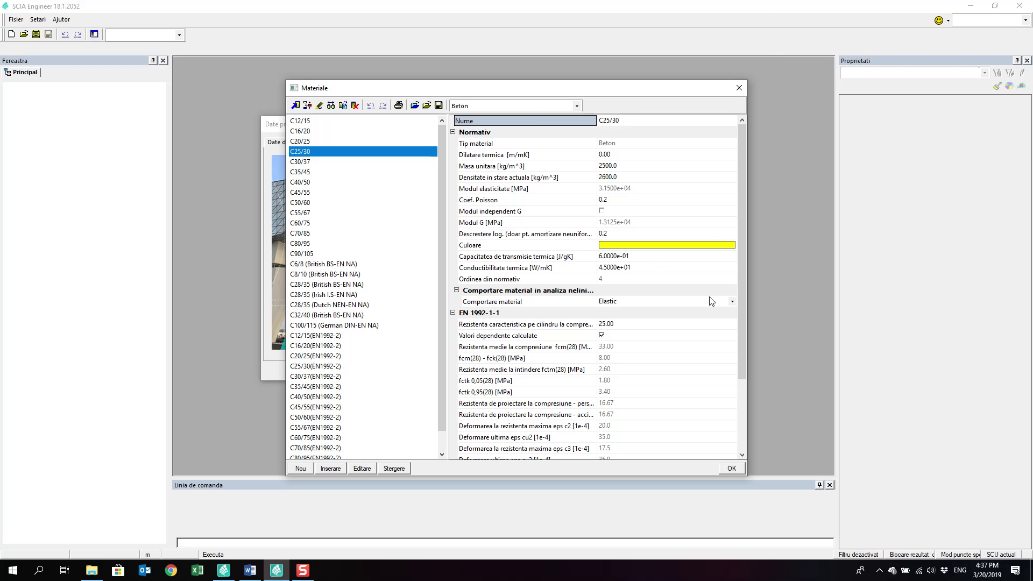
left_click(737, 88)
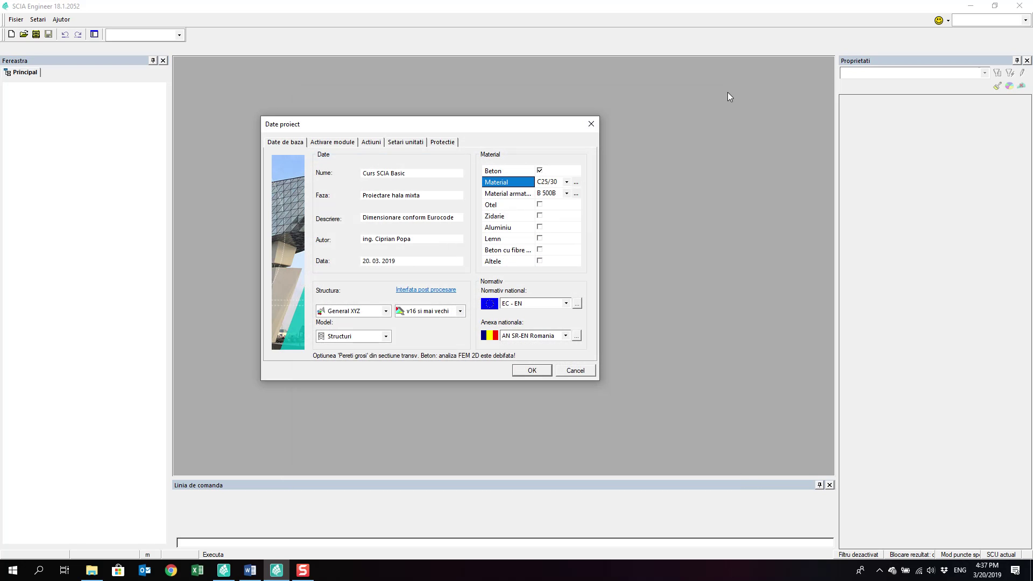
Step: Switch the Beton material off and on again, and set the concrete class to C30/37
left_click(540, 170)
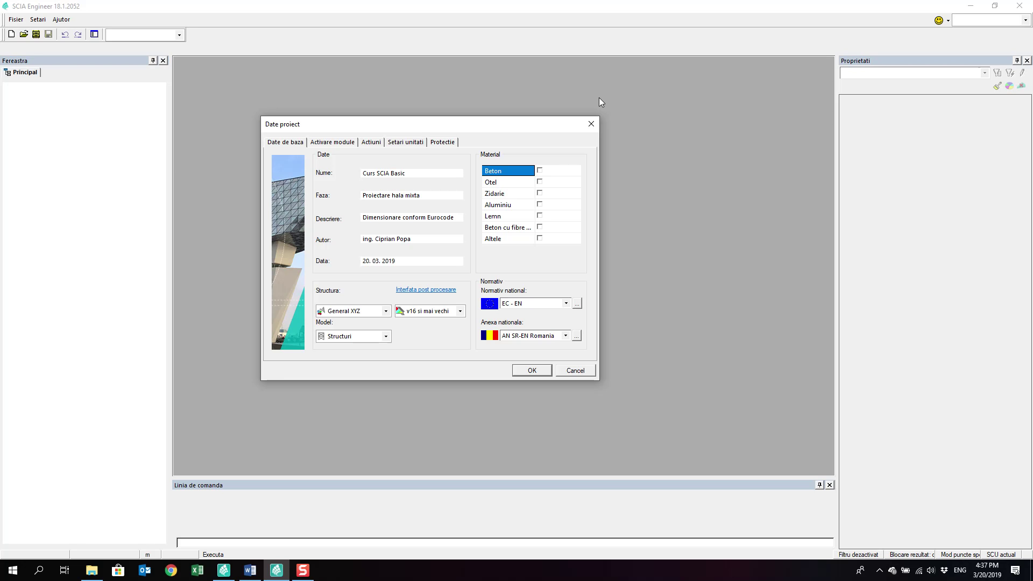
left_click(540, 170)
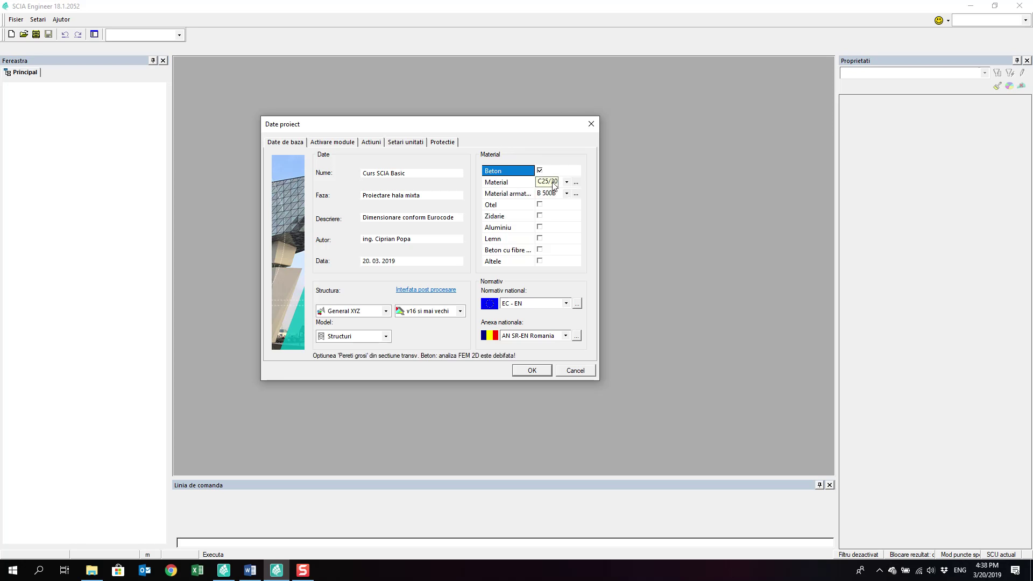
left_click(553, 183)
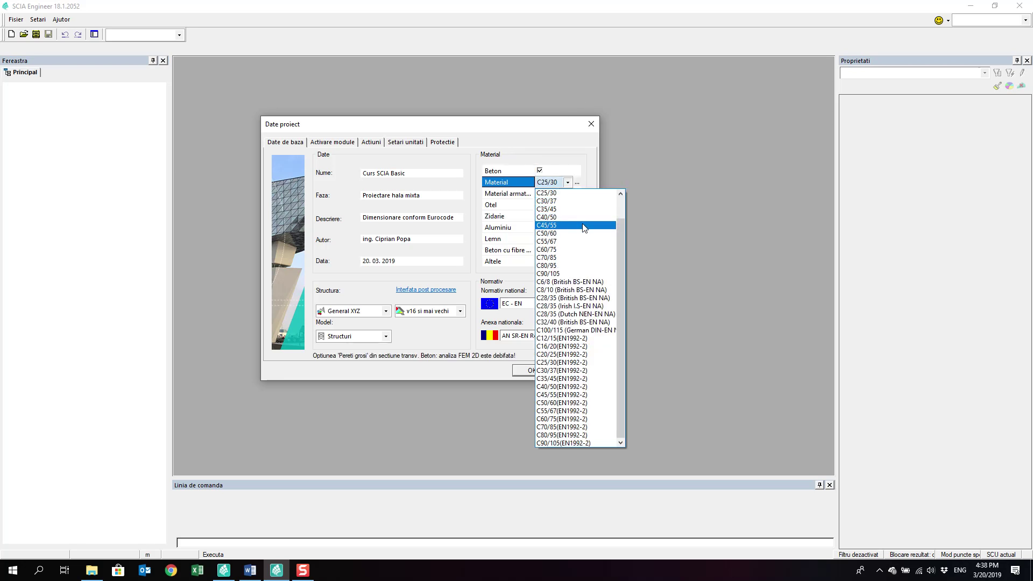
left_click(585, 201)
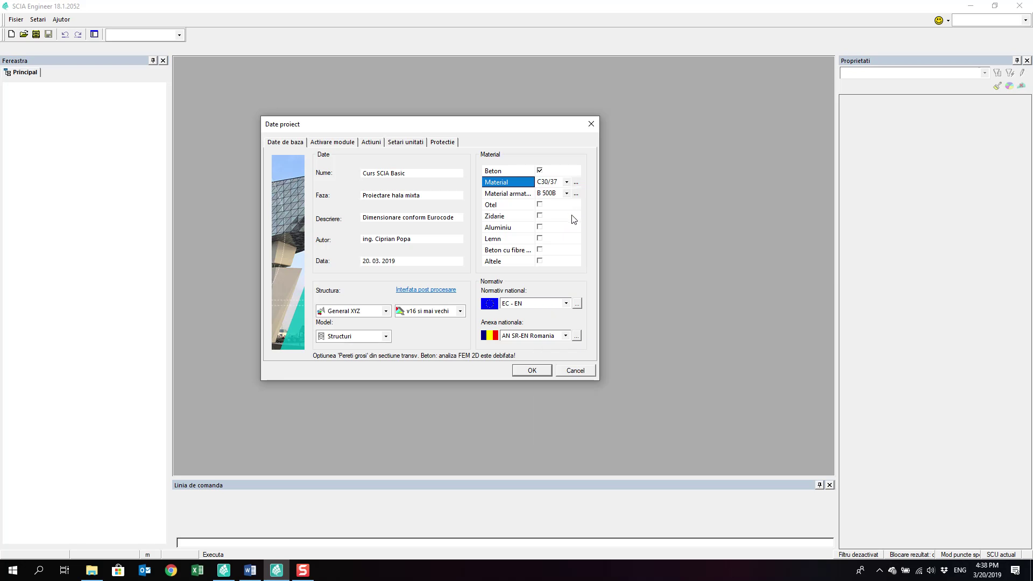
Step: Examine the general and EN 1992-1-1 strength properties of the C30/37 concrete in the material library
left_click(578, 182)
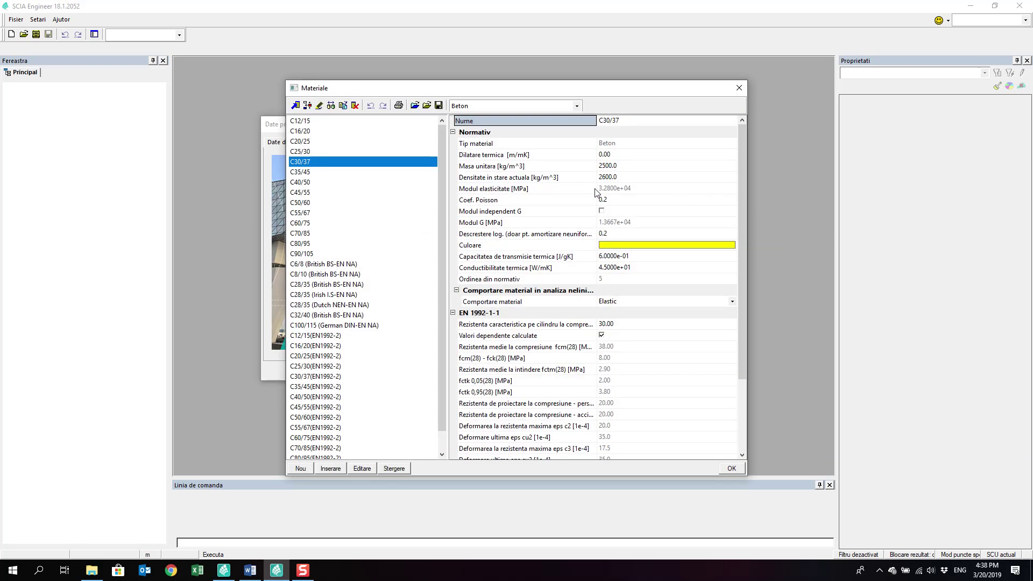
scroll(596, 192, "down", 3)
scroll(596, 192, "down", 3)
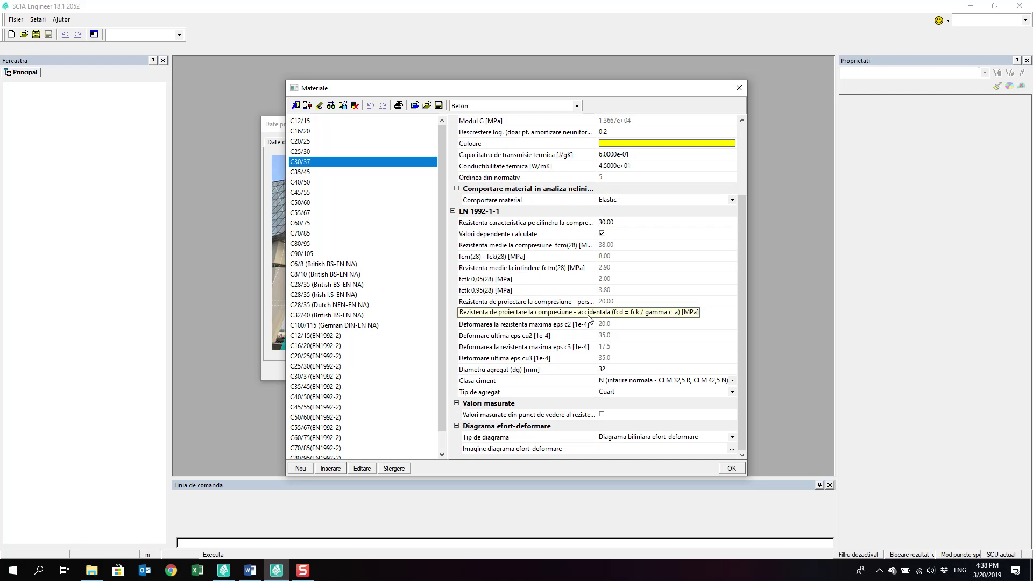
scroll(610, 255, "up", 3)
scroll(609, 255, "up", 2)
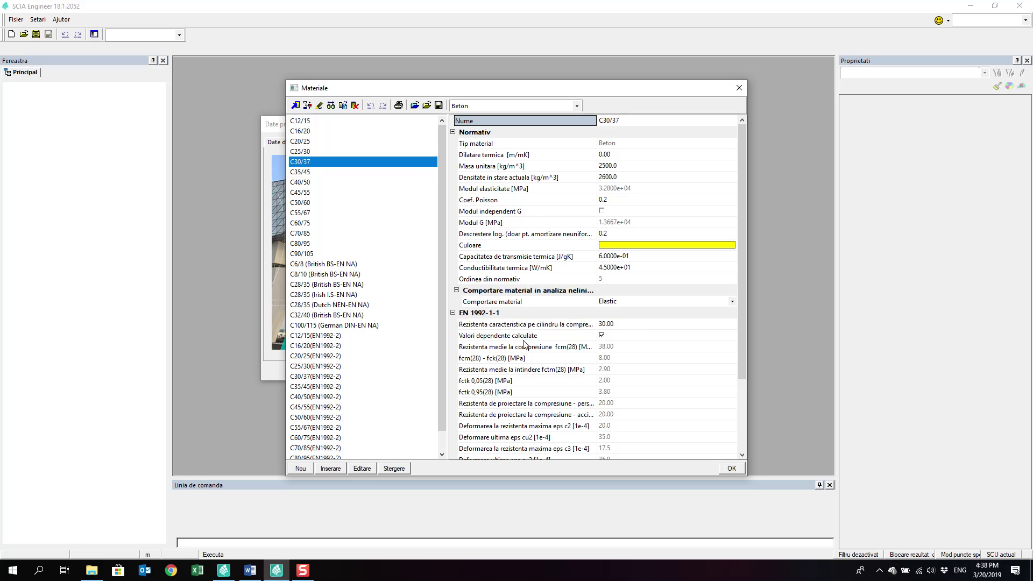
Step: Review the cement class options, aggregate type and stress-strain diagram of C30/37, and return to the project data
left_click_drag(742, 302, 735, 391)
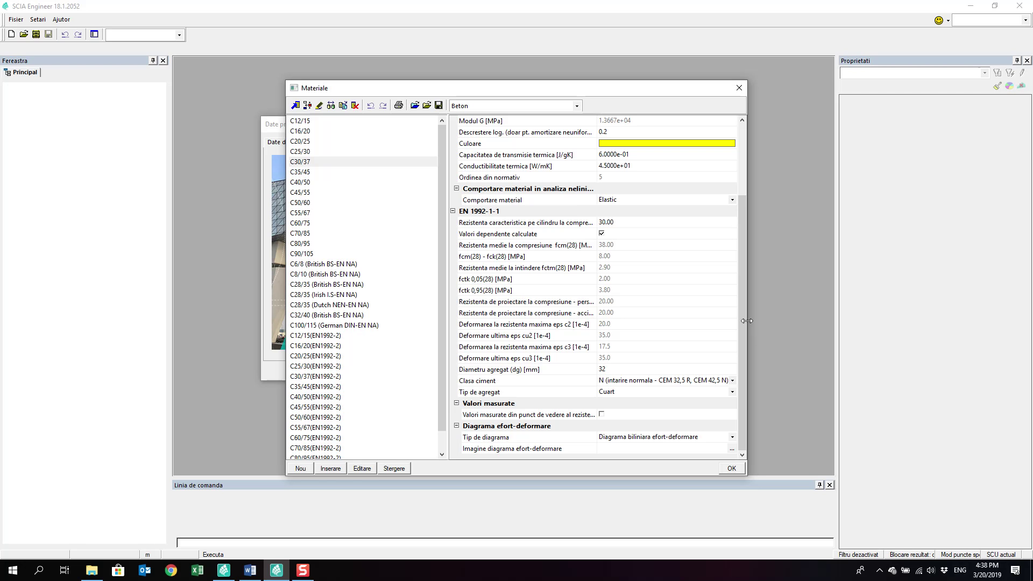
left_click(720, 381)
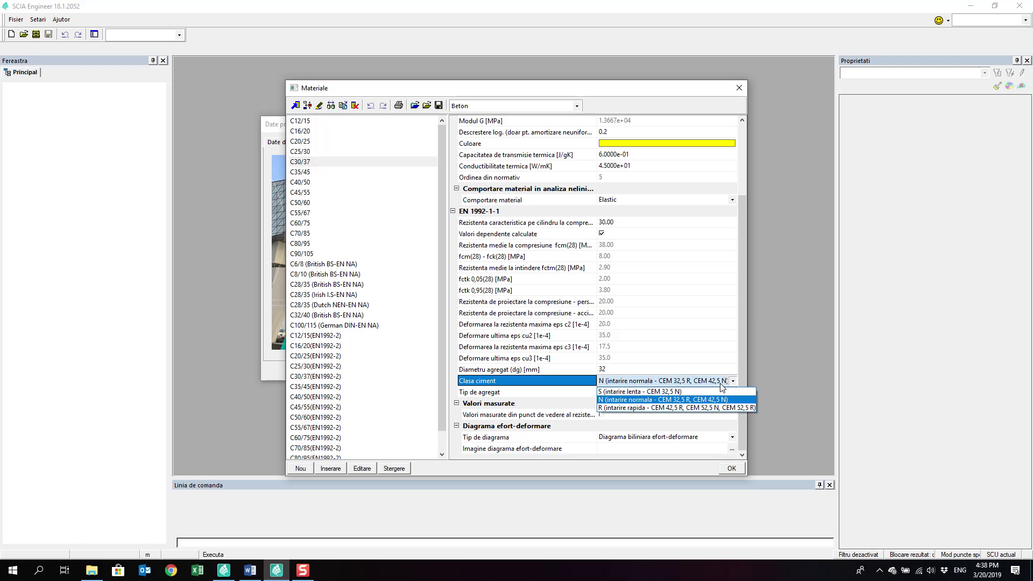
left_click(720, 383)
left_click(720, 392)
left_click(721, 392)
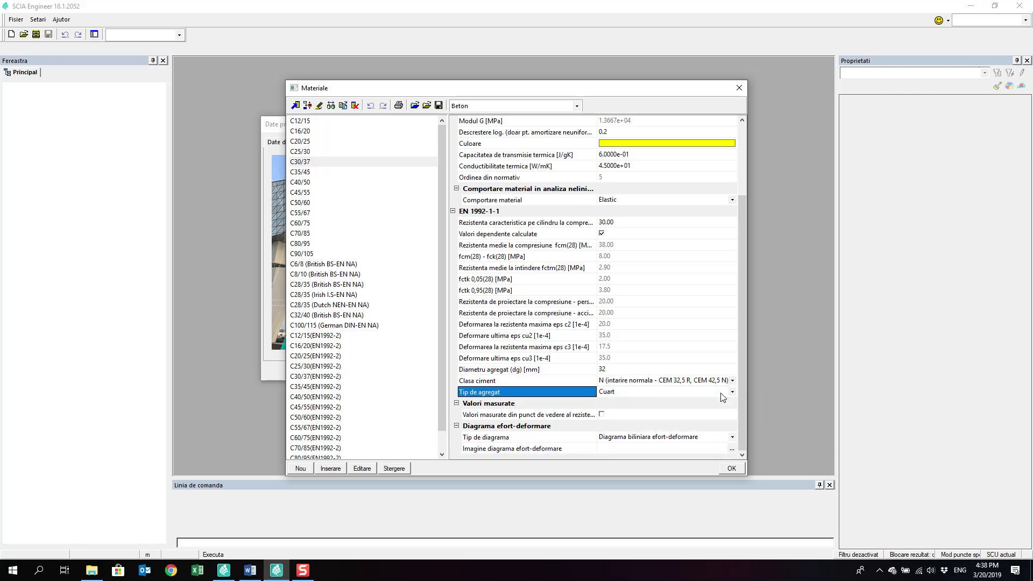
left_click(731, 450)
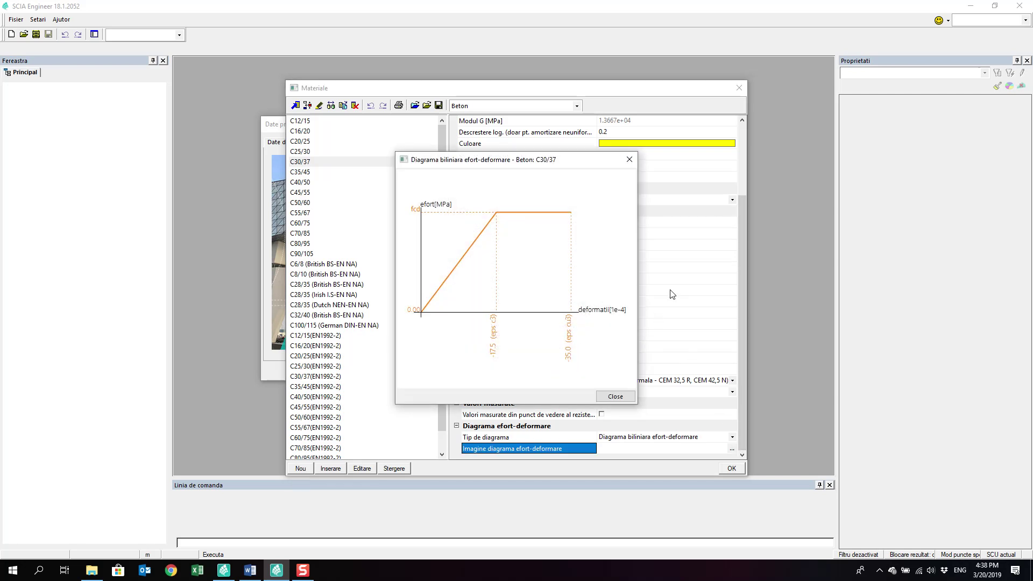
left_click(624, 397)
left_click(730, 468)
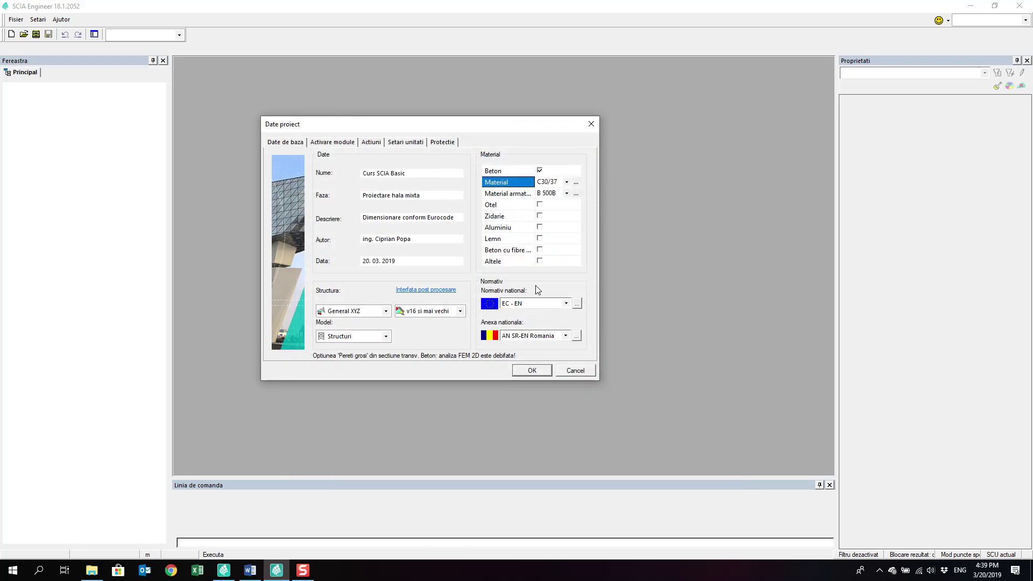
Step: Review the reinforcement steel grades available for the concrete, keeping B 500B
left_click(551, 196)
left_click(551, 195)
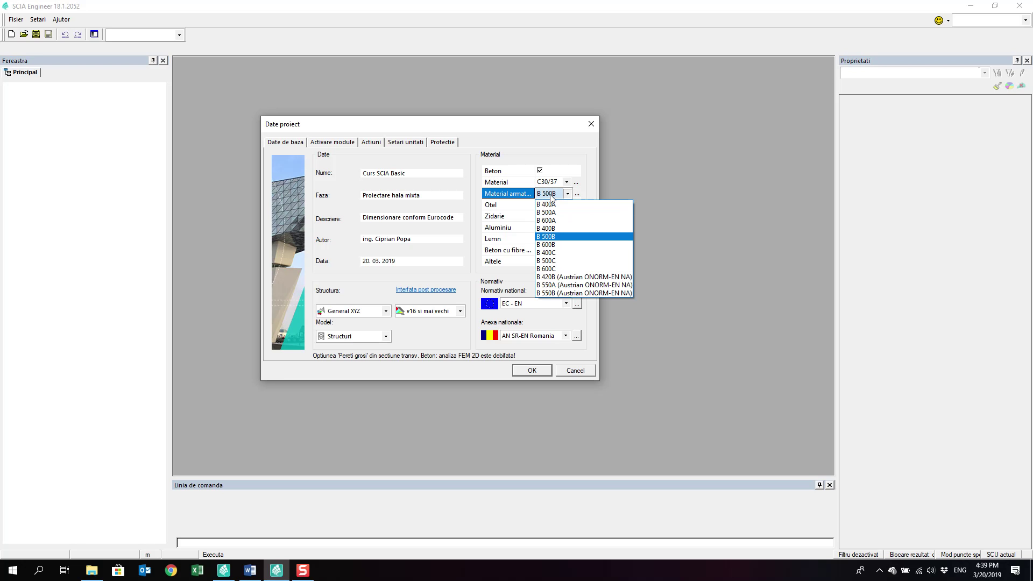
left_click(551, 197)
left_click(879, 570)
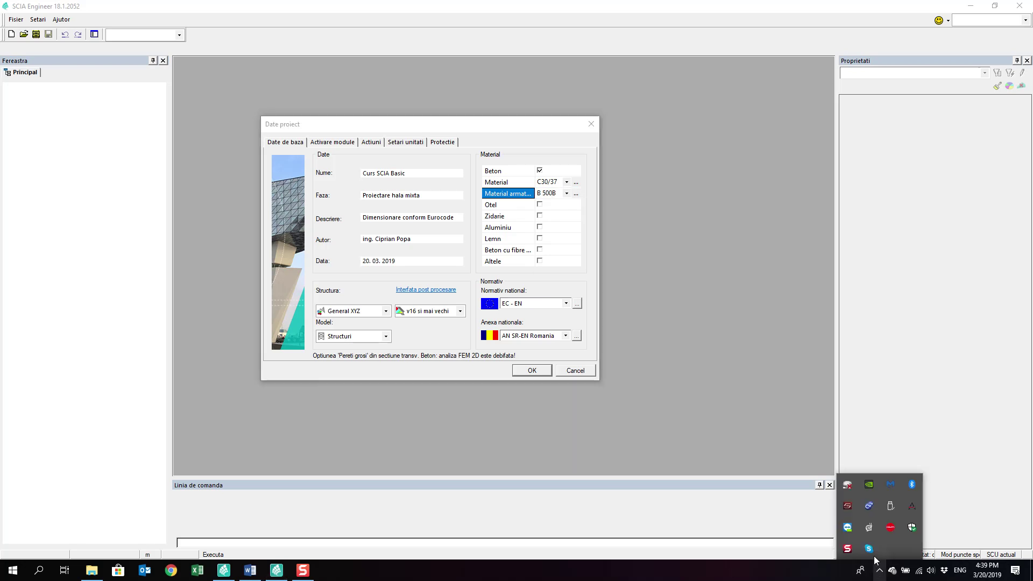
left_click(847, 548)
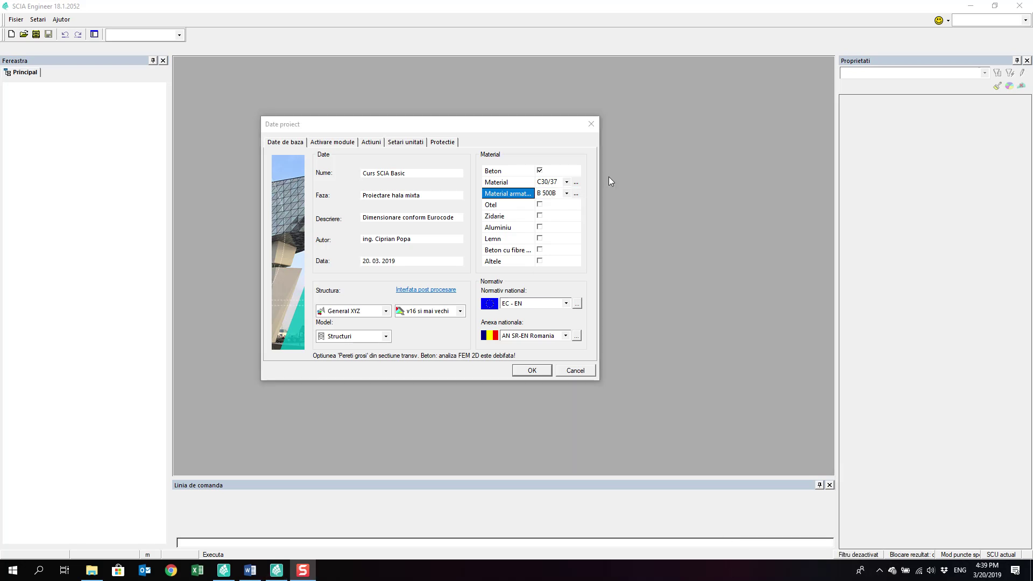
Step: Examine the yield strength, maximum elongation and other EN 1992-1-1 properties of the B 500B reinforcement steel in the material library
left_click(577, 193)
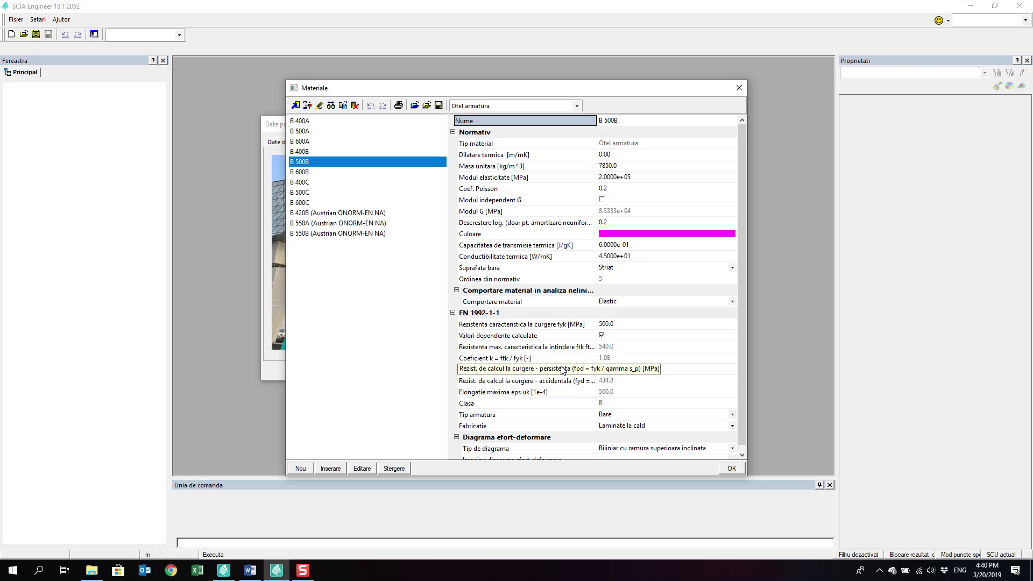
left_click(568, 391)
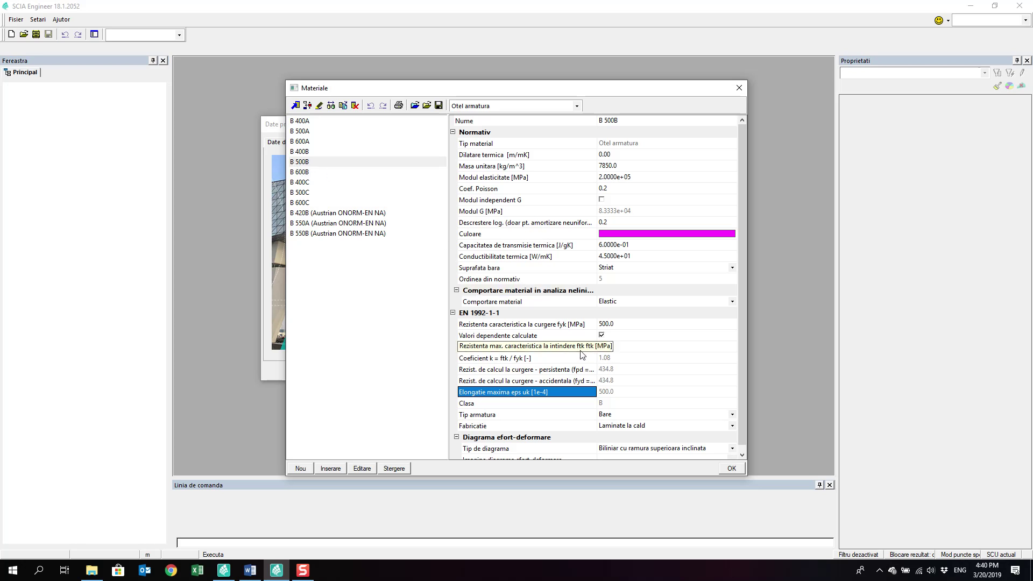
left_click(546, 326)
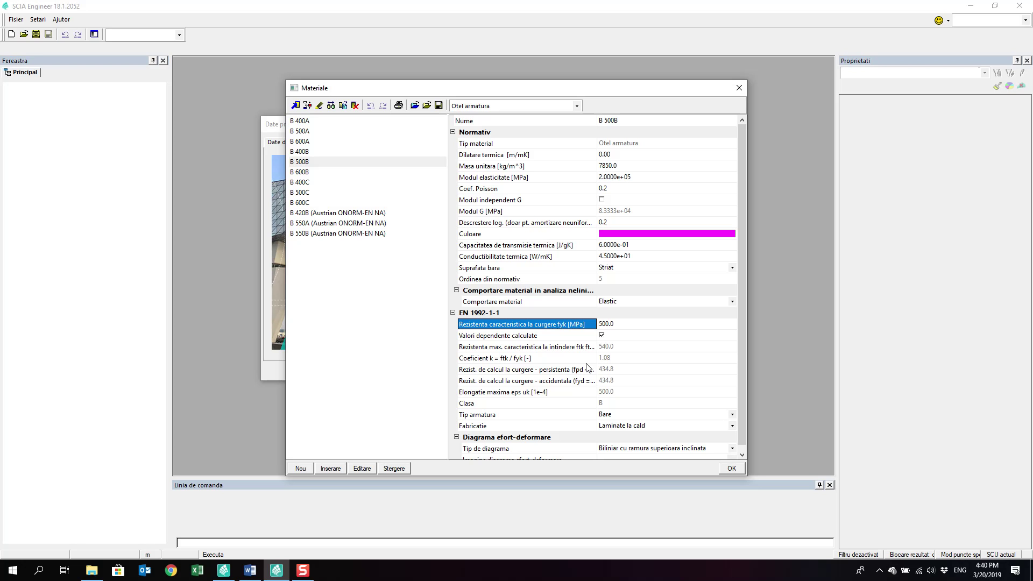
scroll(571, 393, "down", 1)
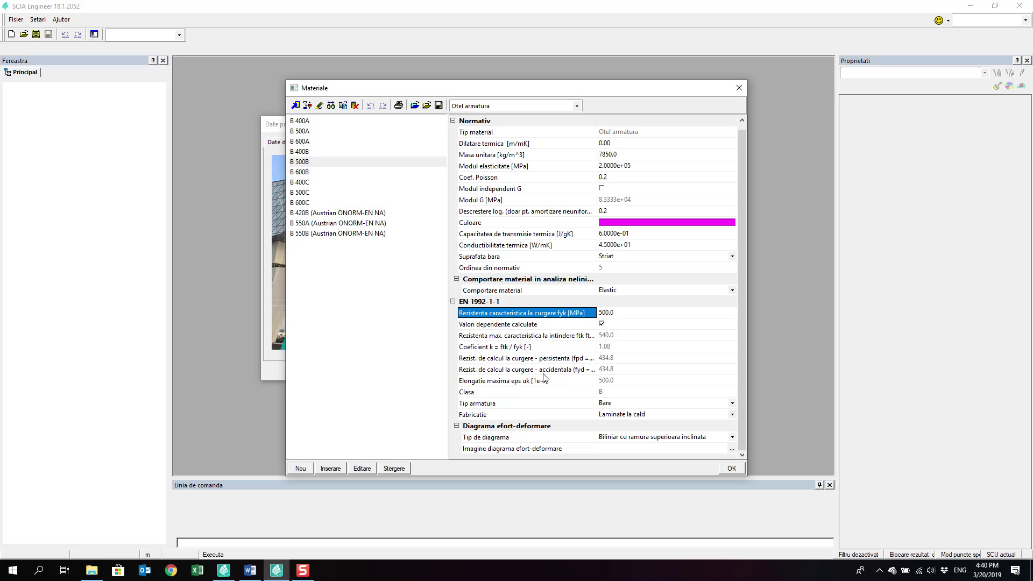
left_click(548, 383)
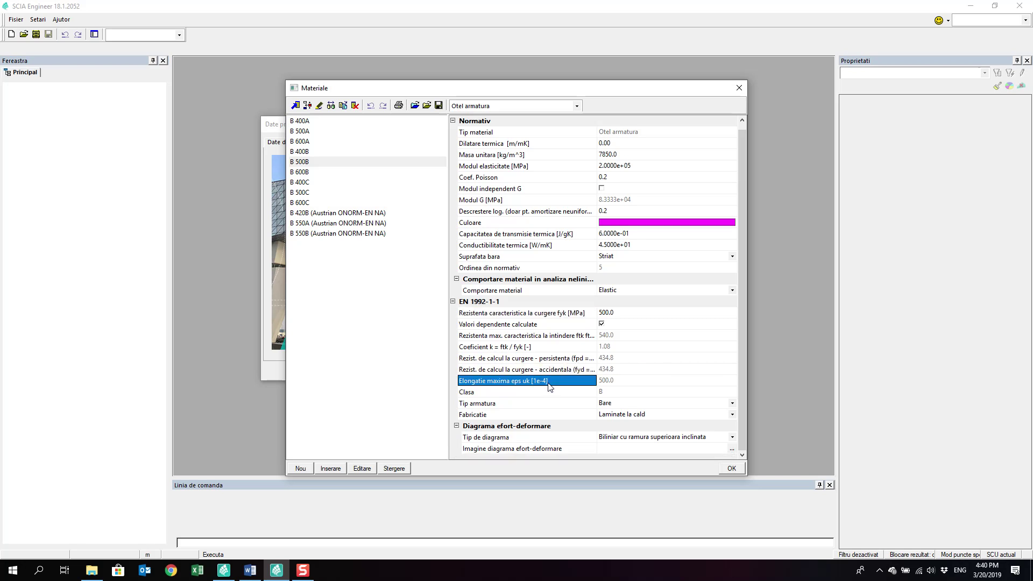
Step: Compare the properties of B 500A, B 500B and B 500C, and set B 500C as the project's reinforcement steel
left_click(321, 162)
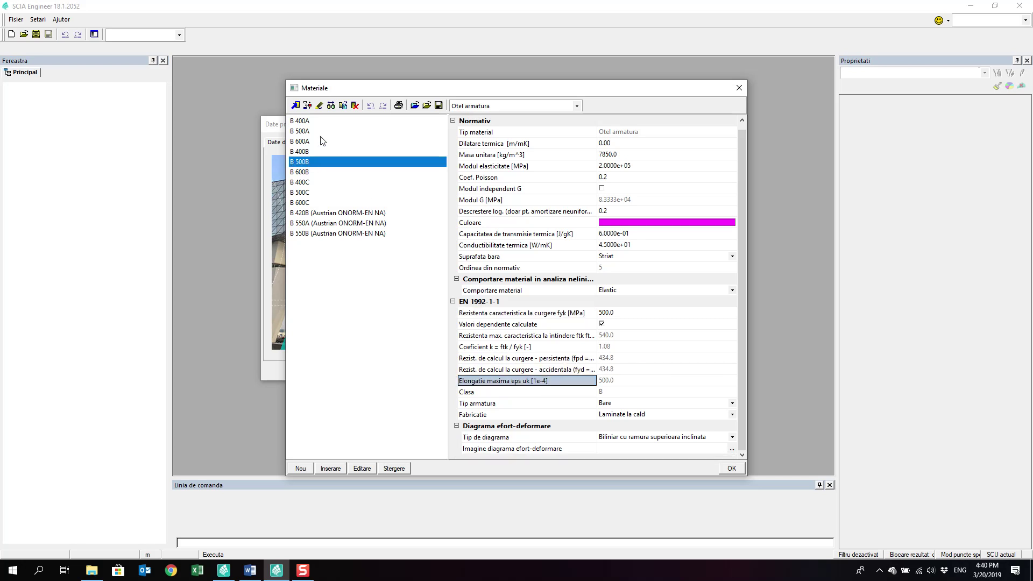
left_click(320, 132)
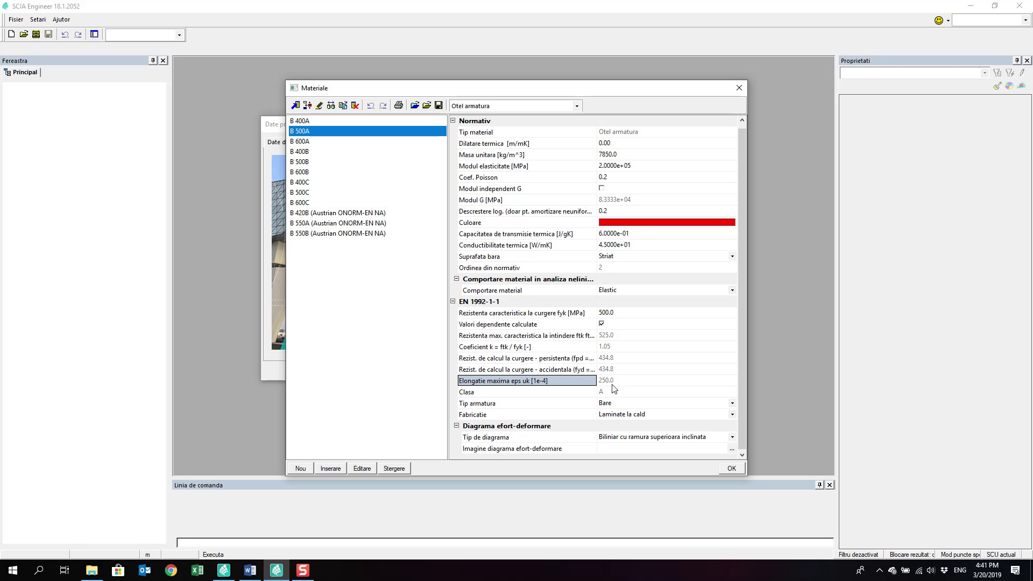
left_click(322, 162)
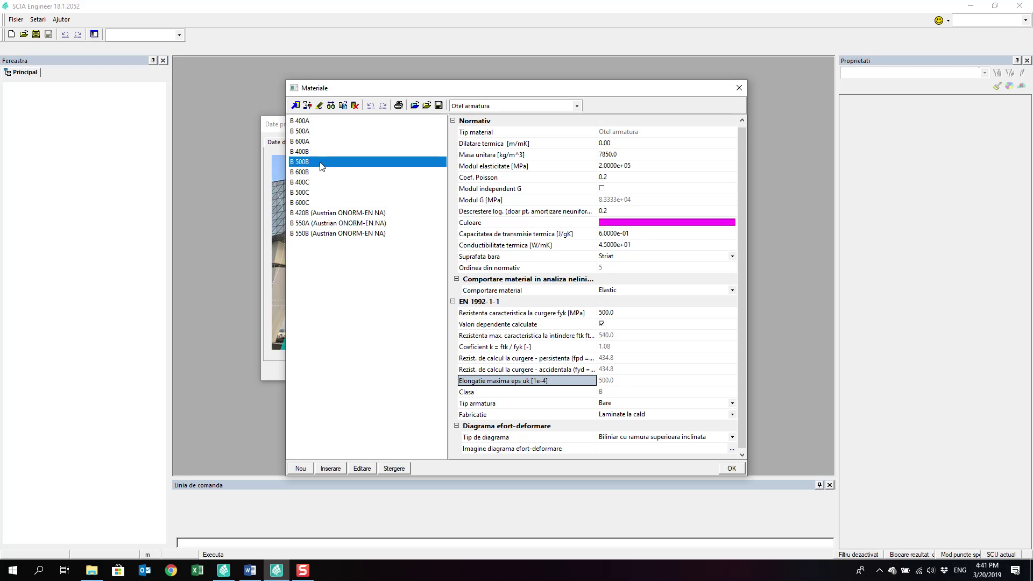
left_click(323, 192)
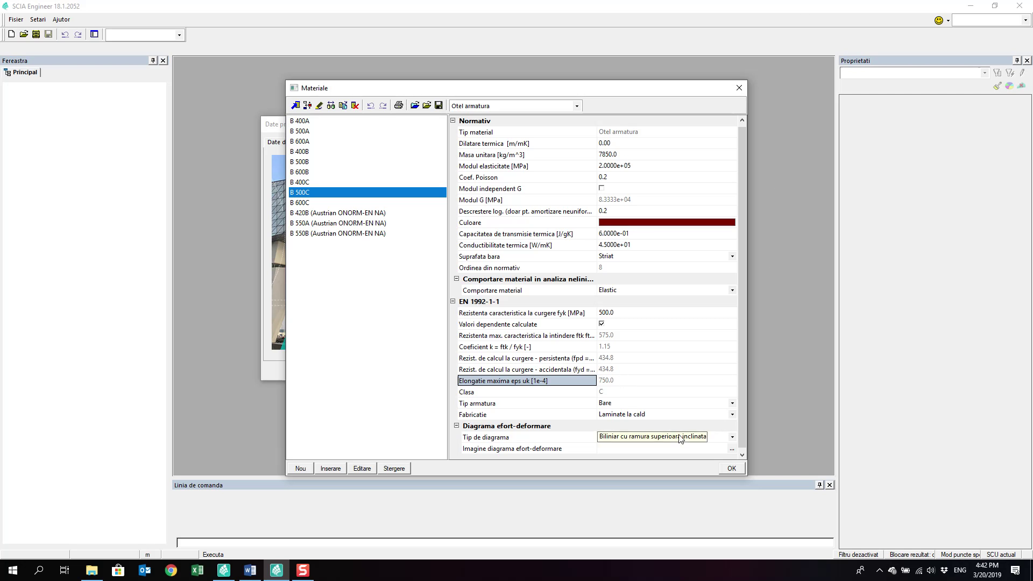
left_click(732, 468)
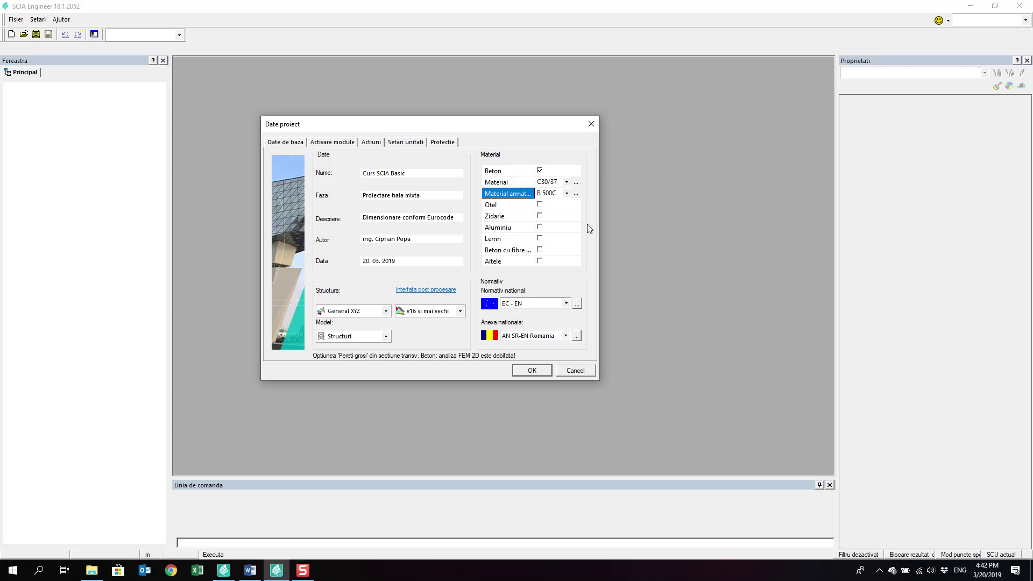
left_click(575, 193)
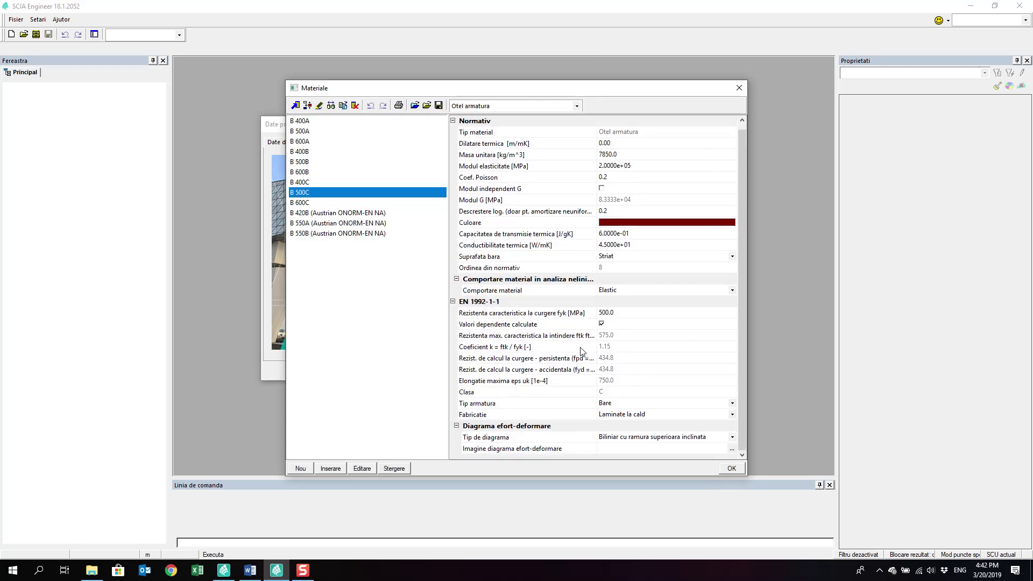
key("Return")
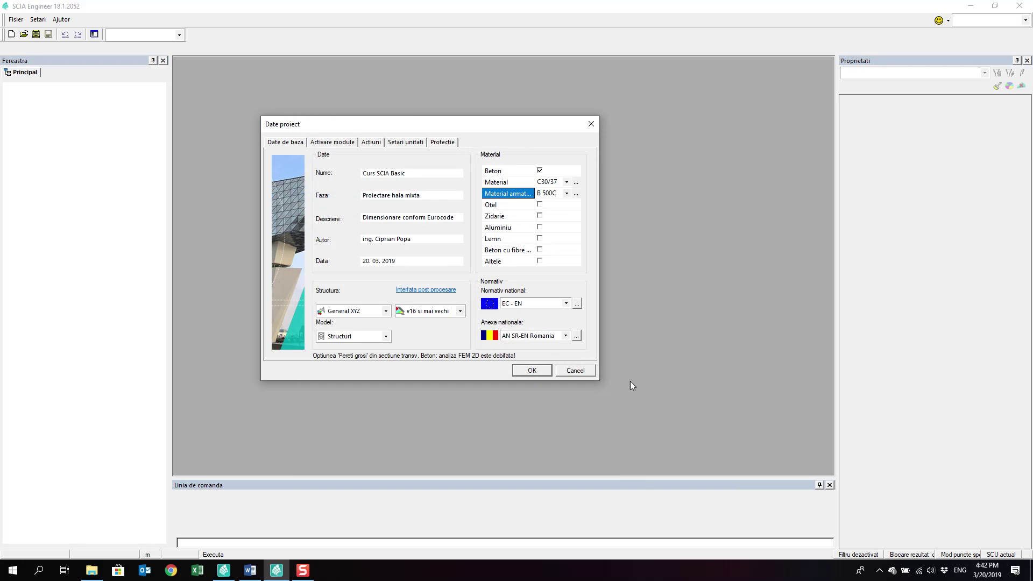
Step: Look over the available design codes and the Eurocode parts covered by the AN SR-EN Romania national annex
left_click(579, 306)
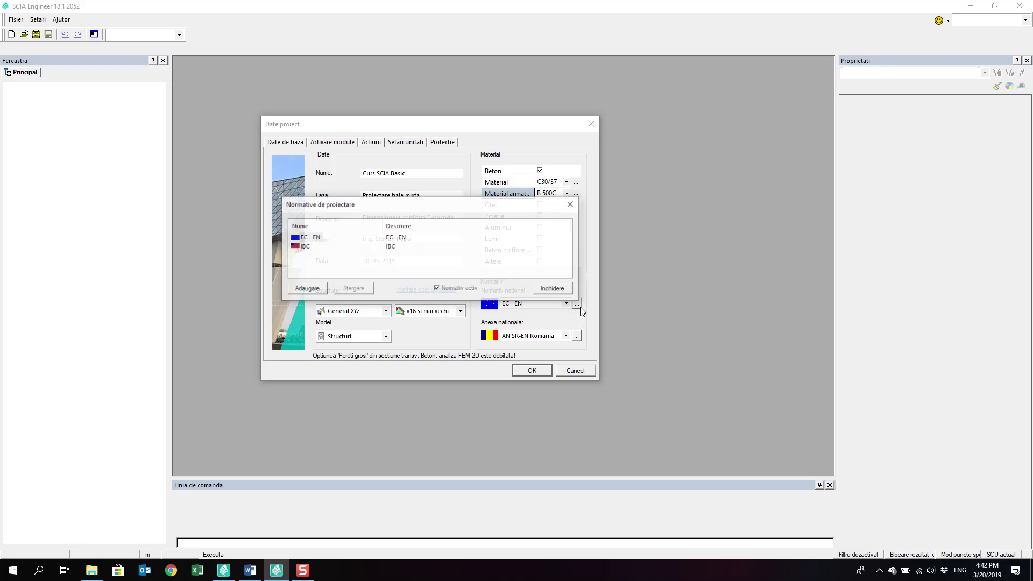
left_click(565, 289)
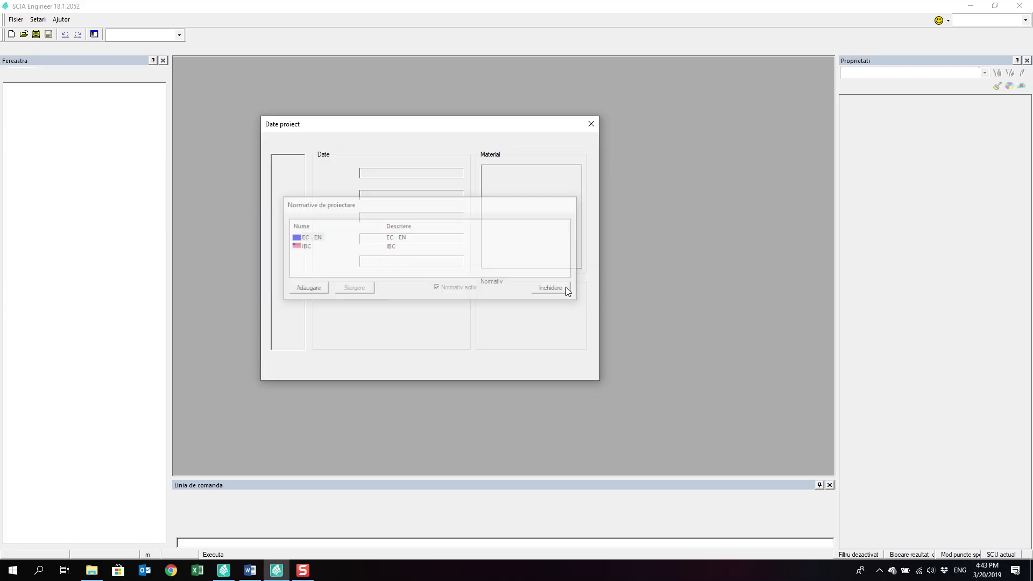
left_click(577, 336)
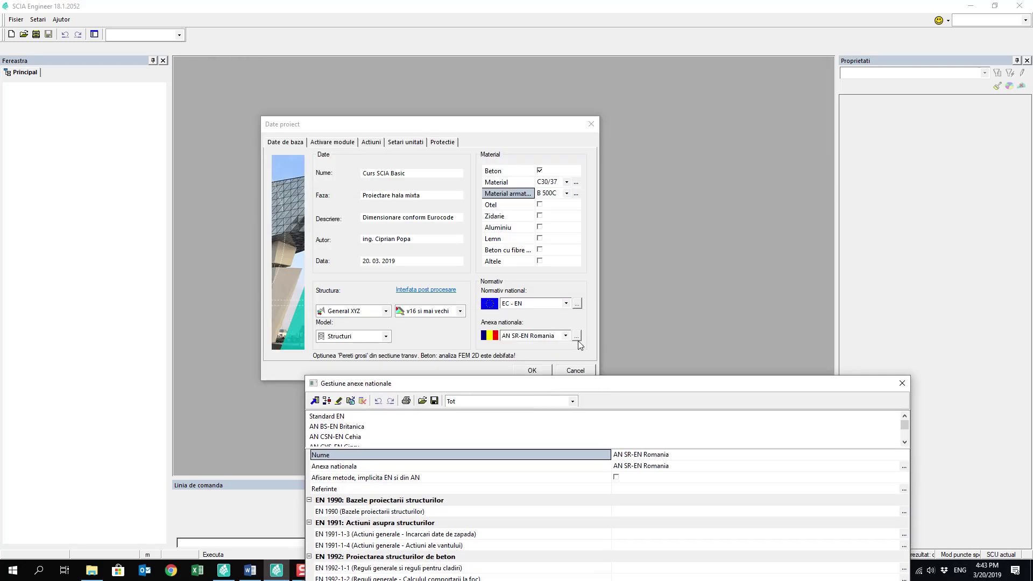
left_click_drag(573, 384, 387, 67)
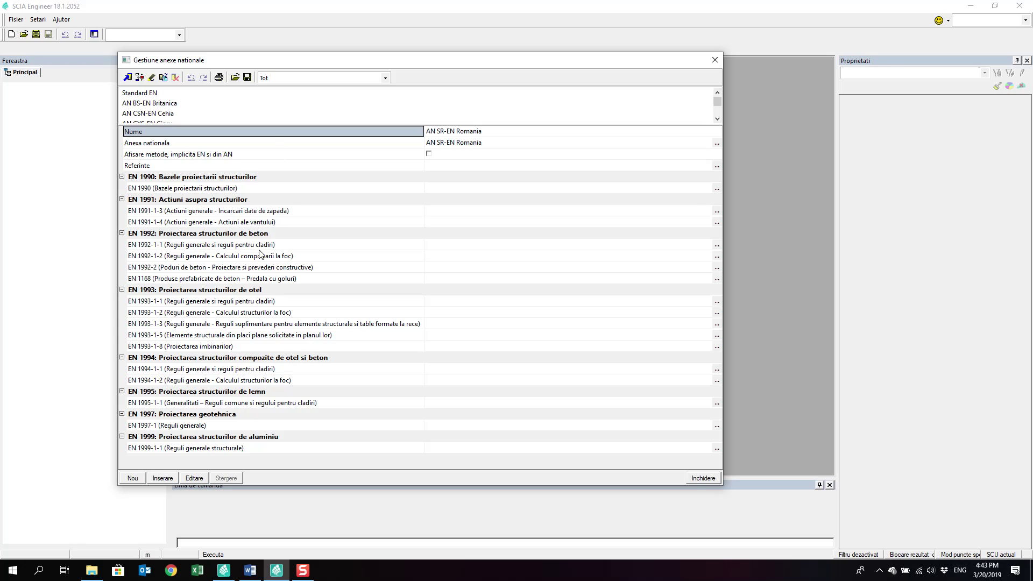
left_click(247, 186)
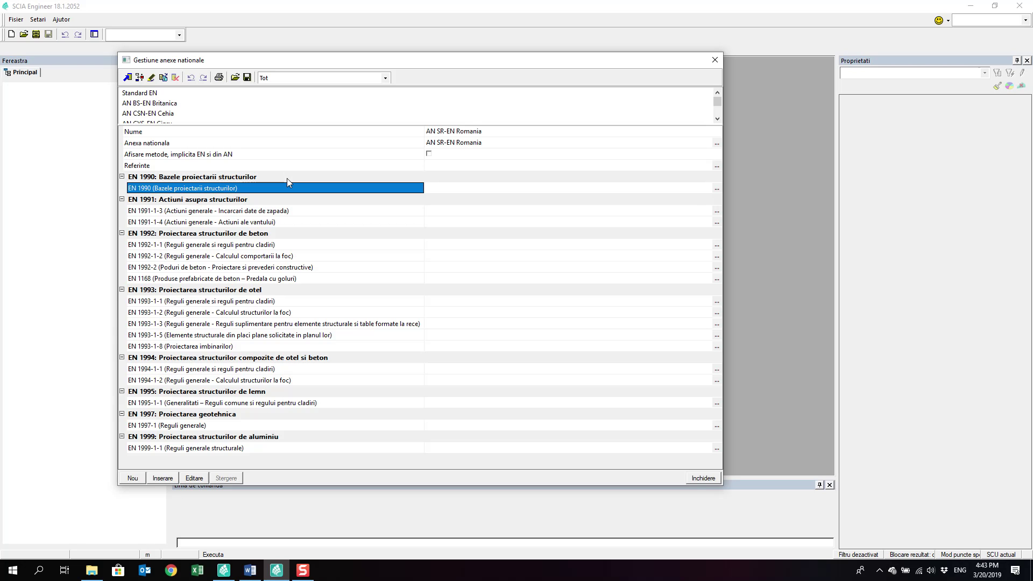
Step: Examine the Psi factors for buildings in the EN 1990 settings of the Romanian annex, and return to the project data
left_click(716, 190)
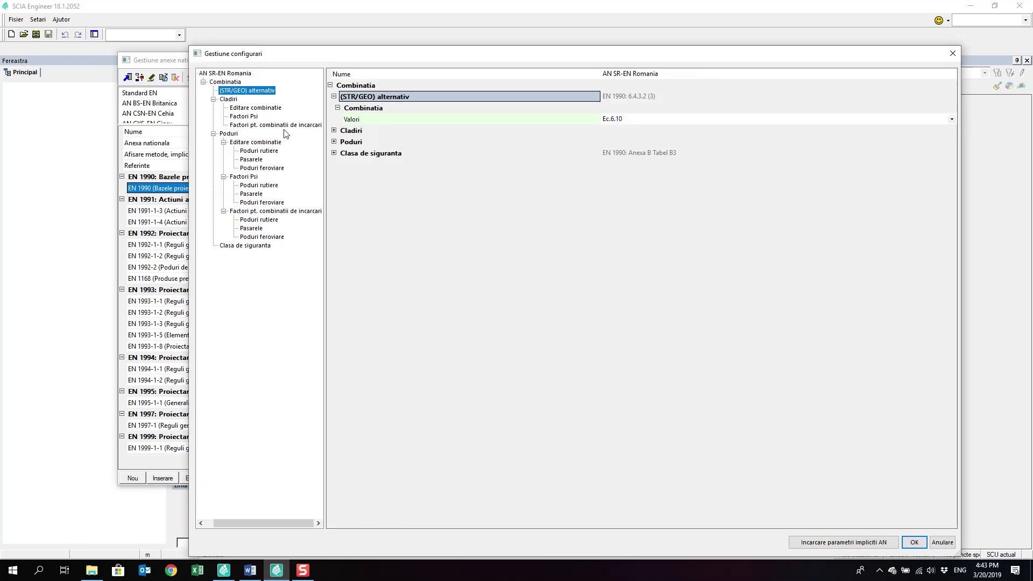
left_click(257, 109)
left_click(253, 117)
left_click(951, 144)
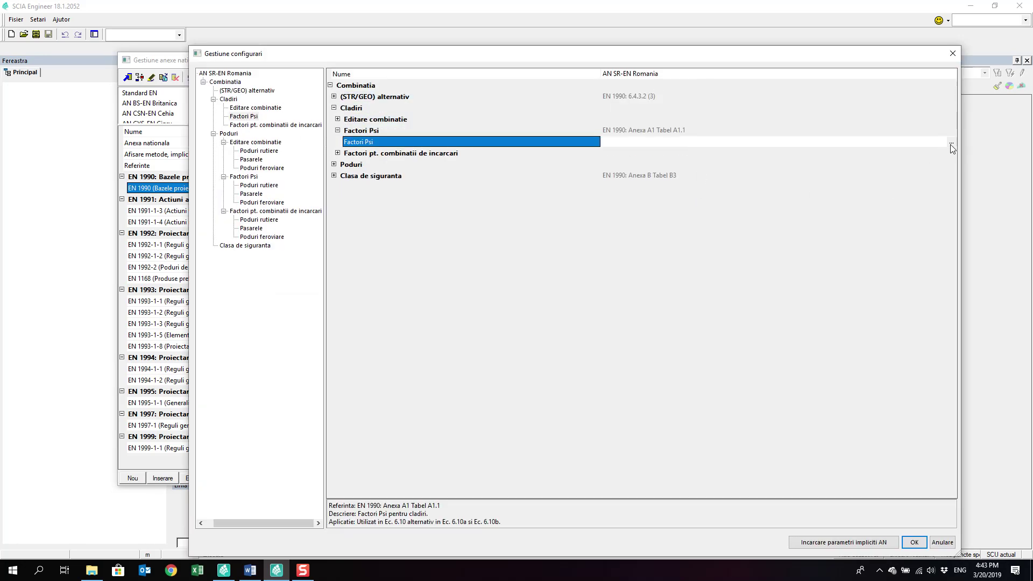
left_click(951, 143)
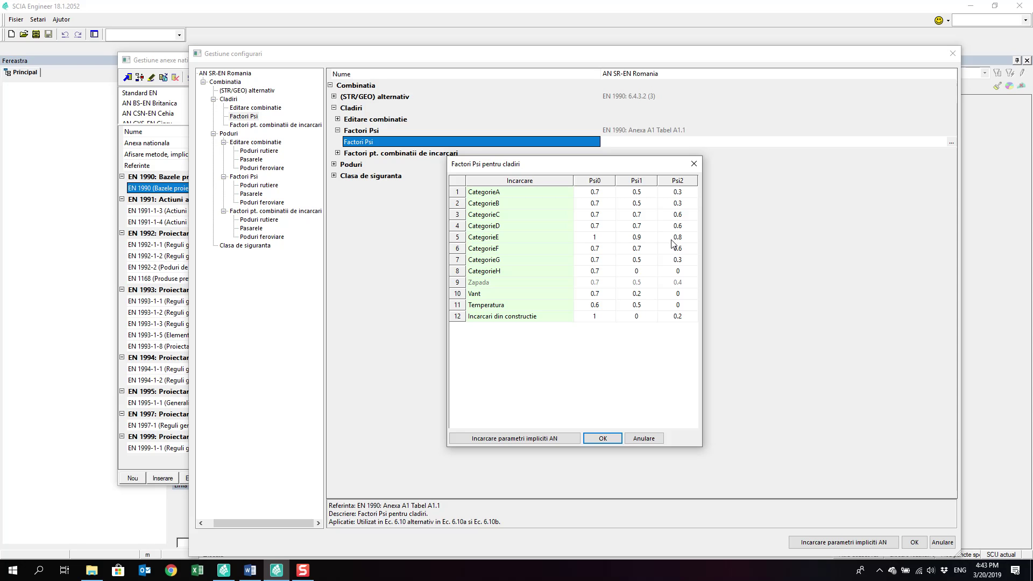
left_click(693, 164)
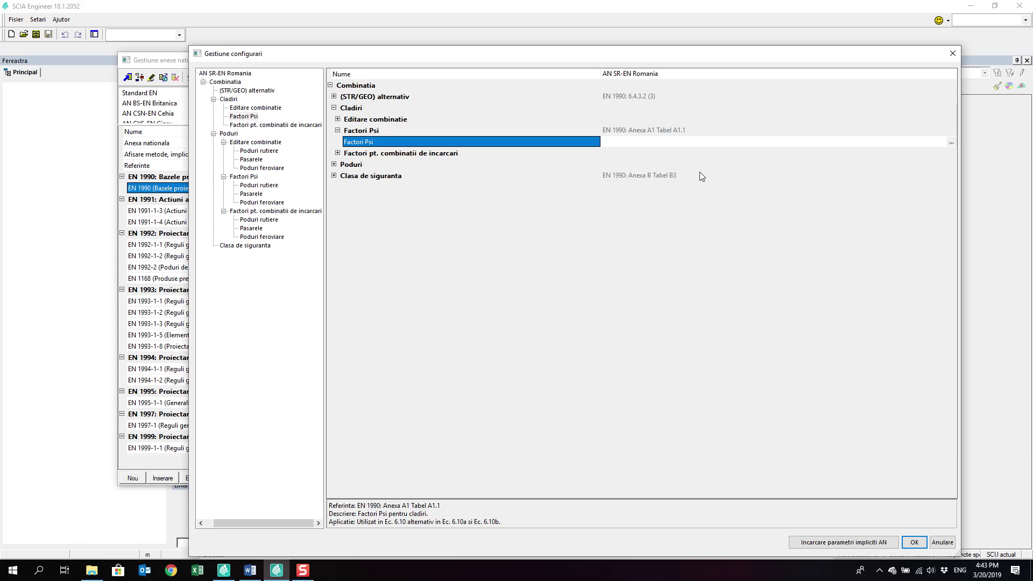
left_click(944, 56)
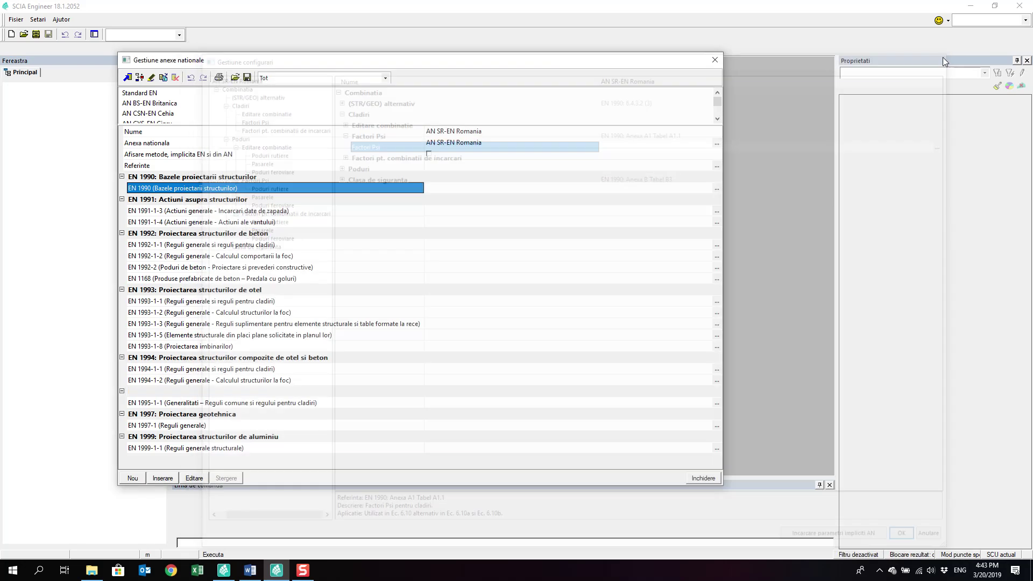
left_click(689, 478)
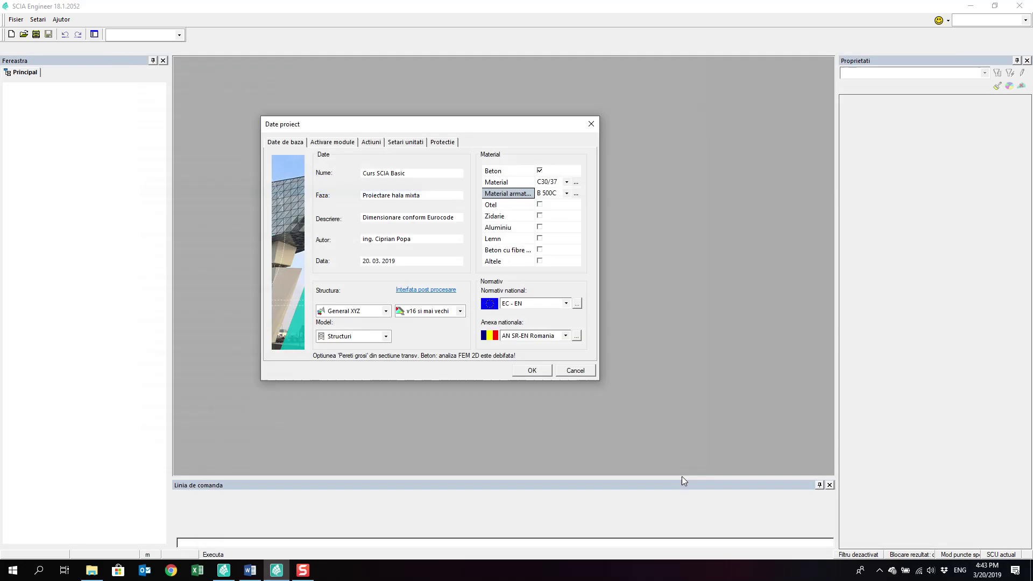
Step: Deactivate the Actiuni climatice, Stabilitate, Neliniaritate and Model structural modules in the project data
left_click(342, 143)
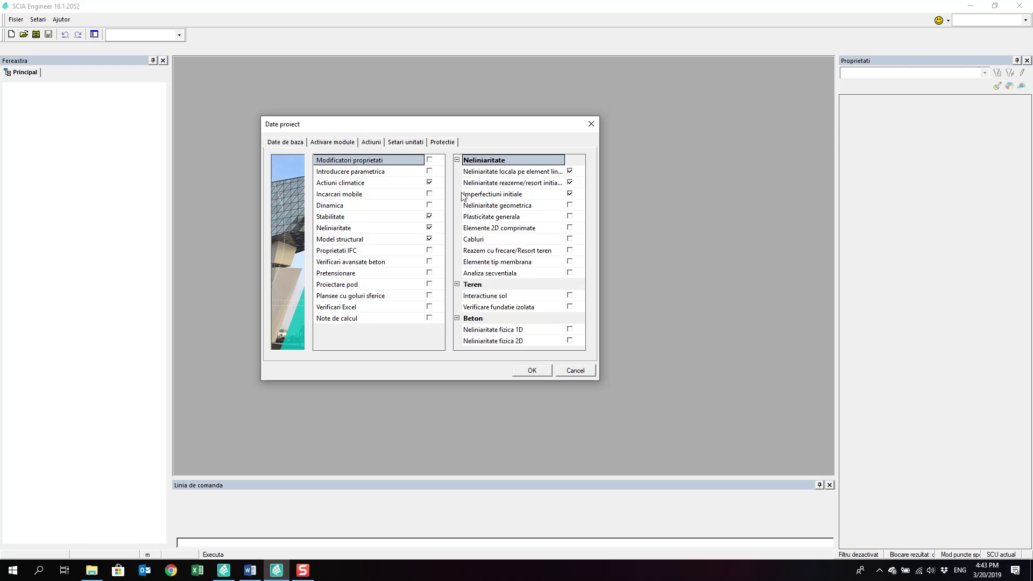
left_click_drag(459, 131, 475, 110)
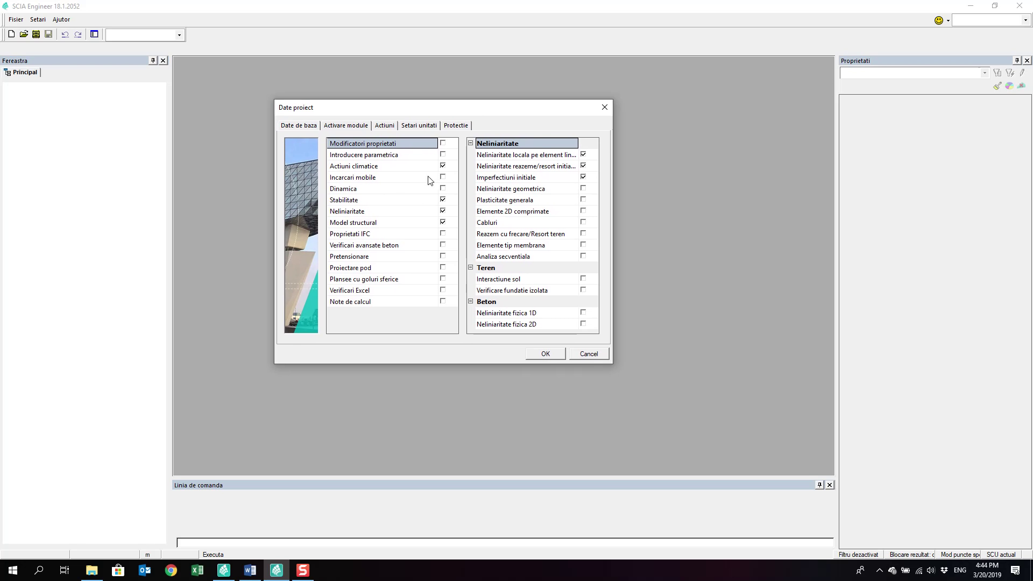
left_click(443, 165)
left_click(443, 200)
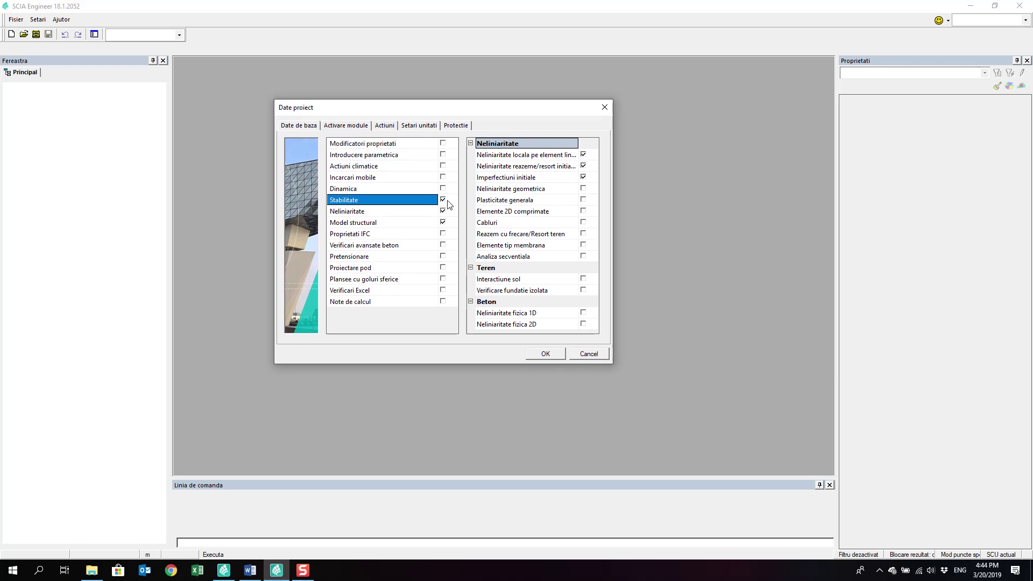
left_click(443, 211)
left_click(443, 222)
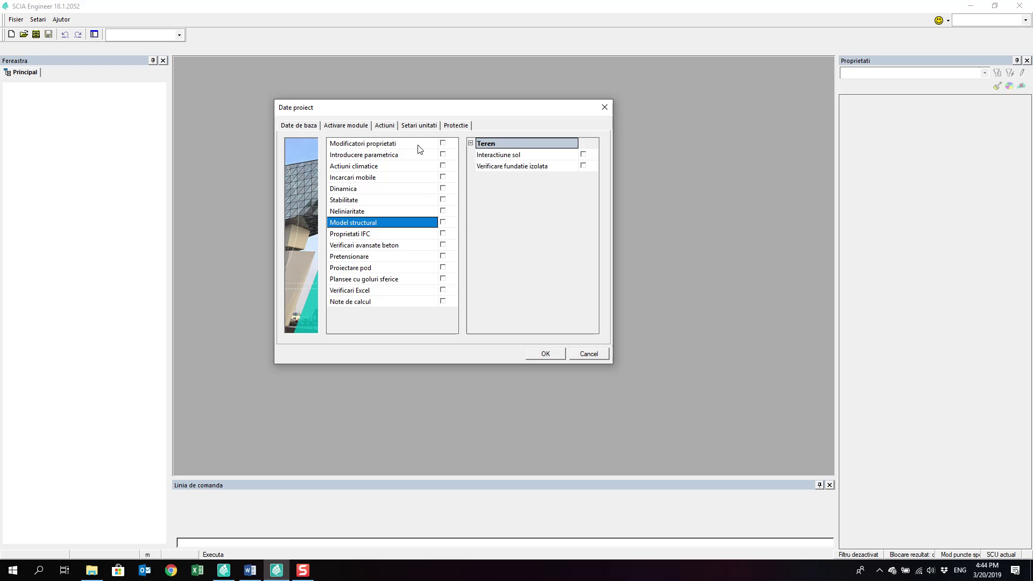
Step: Review the project's action, unit and protection settings, and accept the project data to create the project
left_click(390, 127)
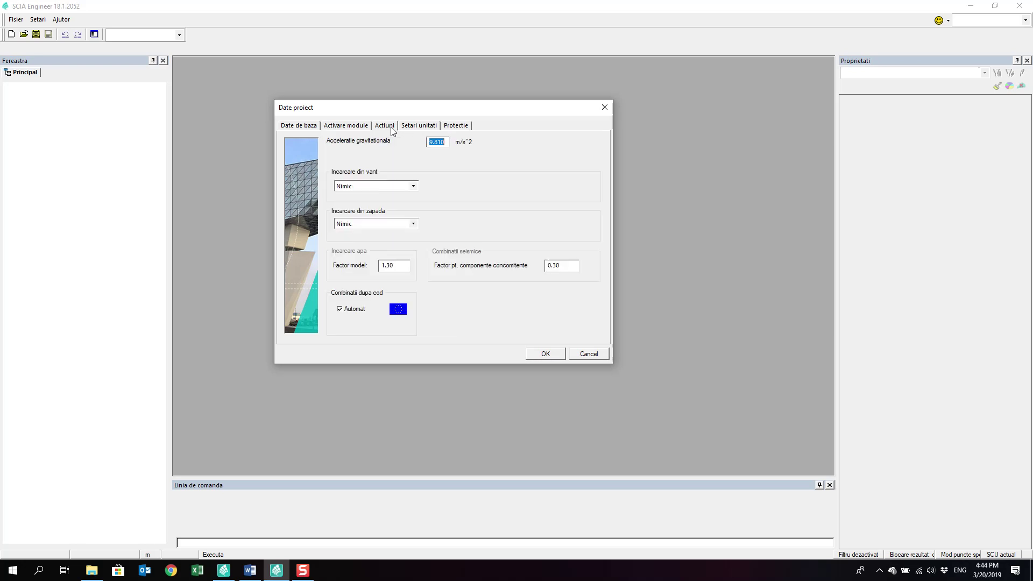
left_click(420, 127)
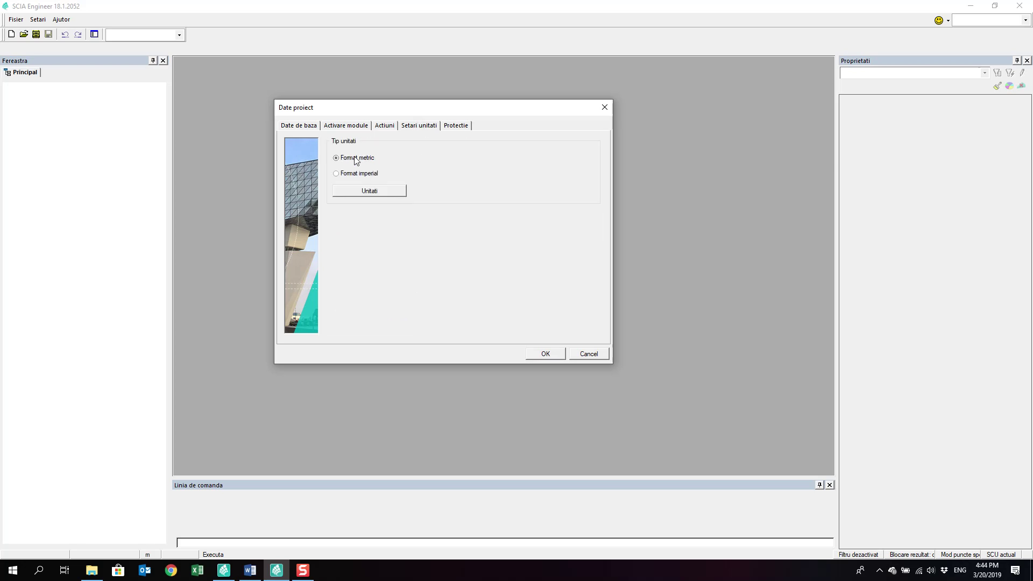
left_click(450, 127)
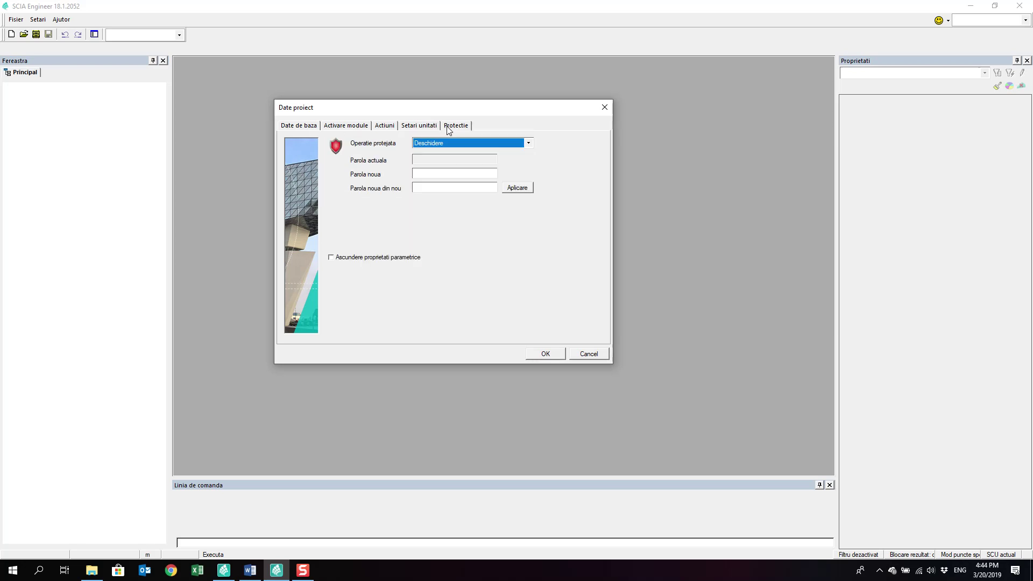
left_click(296, 128)
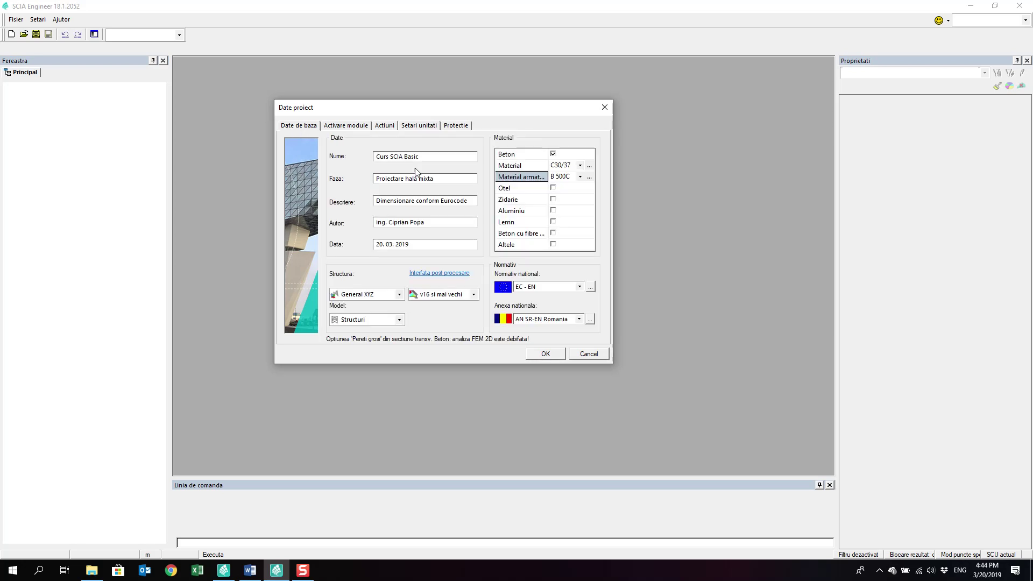
left_click(544, 354)
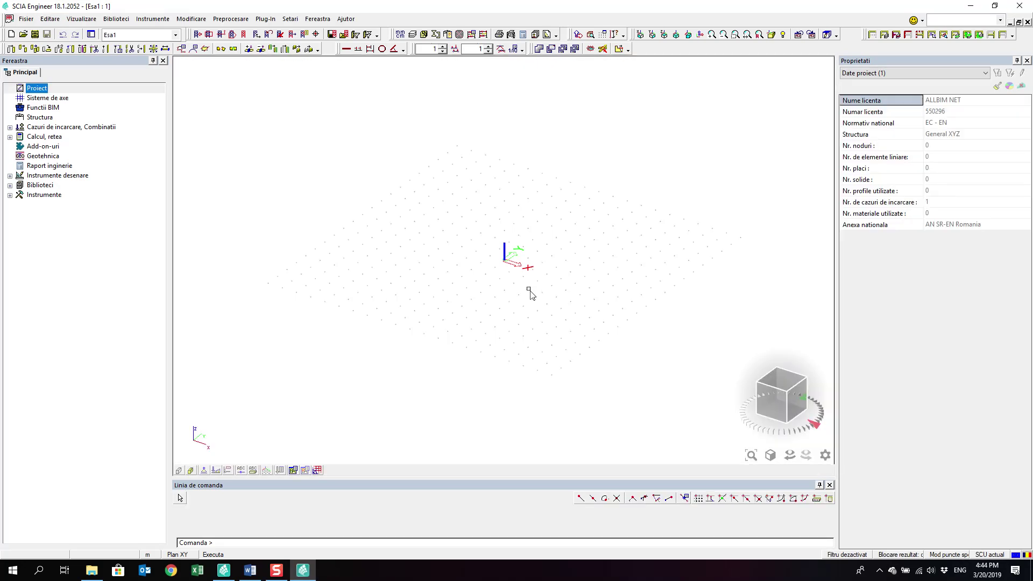
left_click(751, 456)
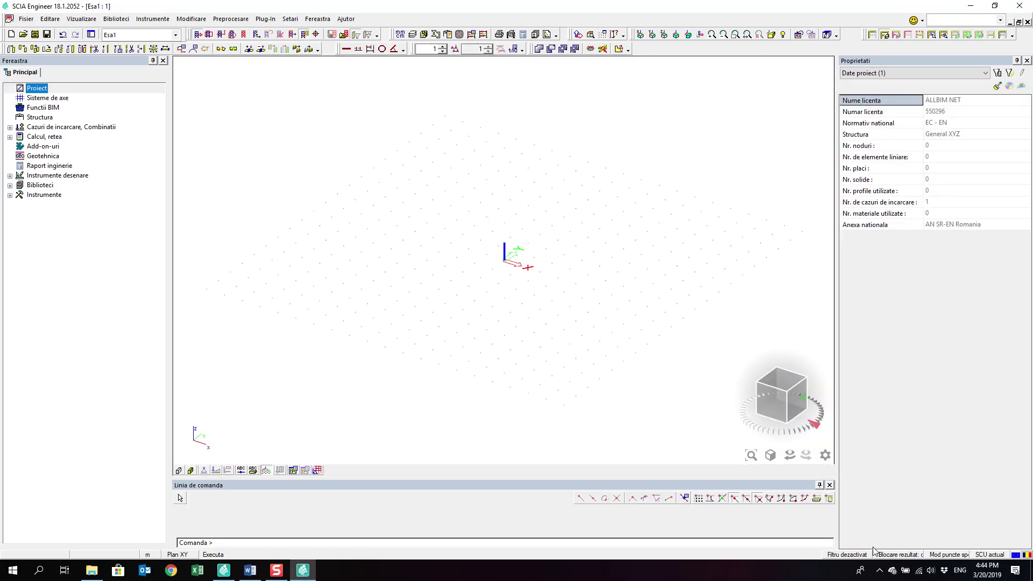
left_click(879, 570)
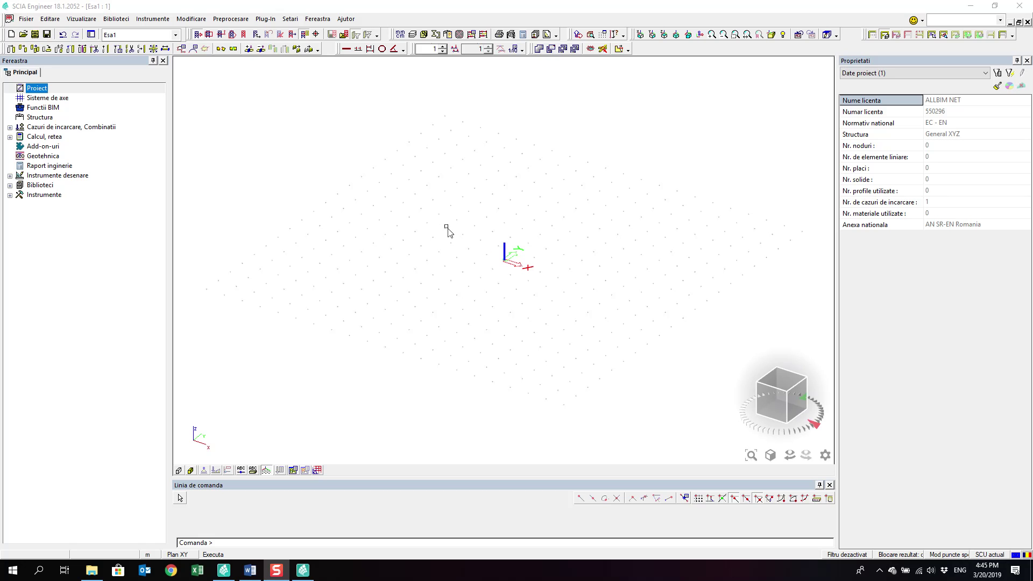
Step: Start saving the project under a new name and browse to the Work\Curs Oradea folder on drive D
left_click(23, 21)
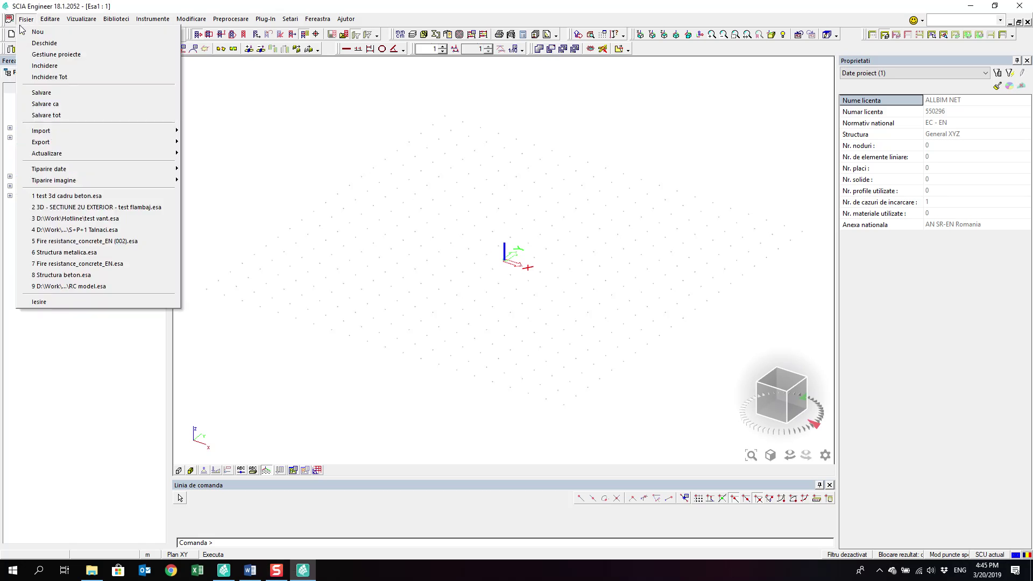
left_click(92, 108)
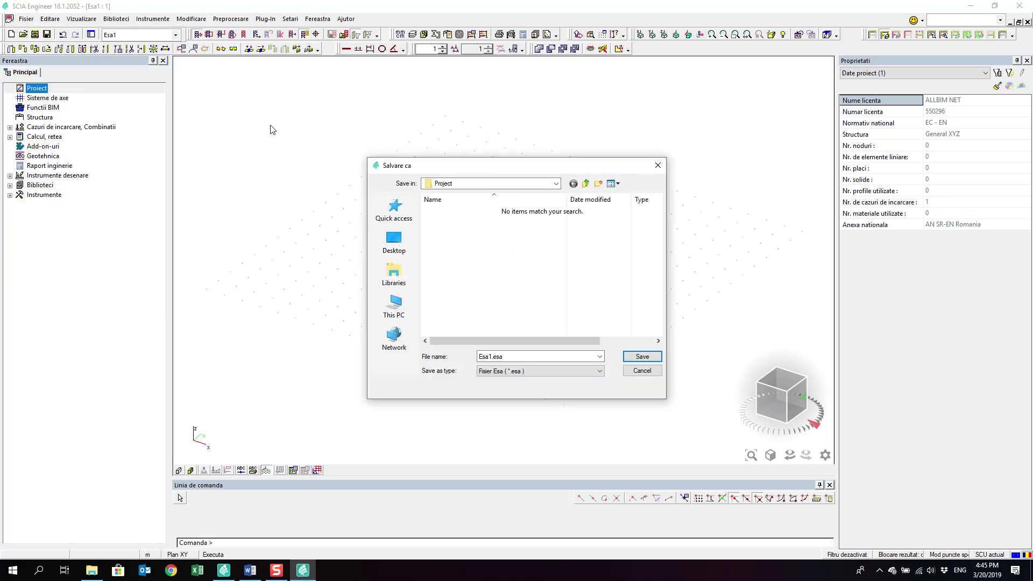
left_click(412, 251)
scroll(467, 285, "down", 3)
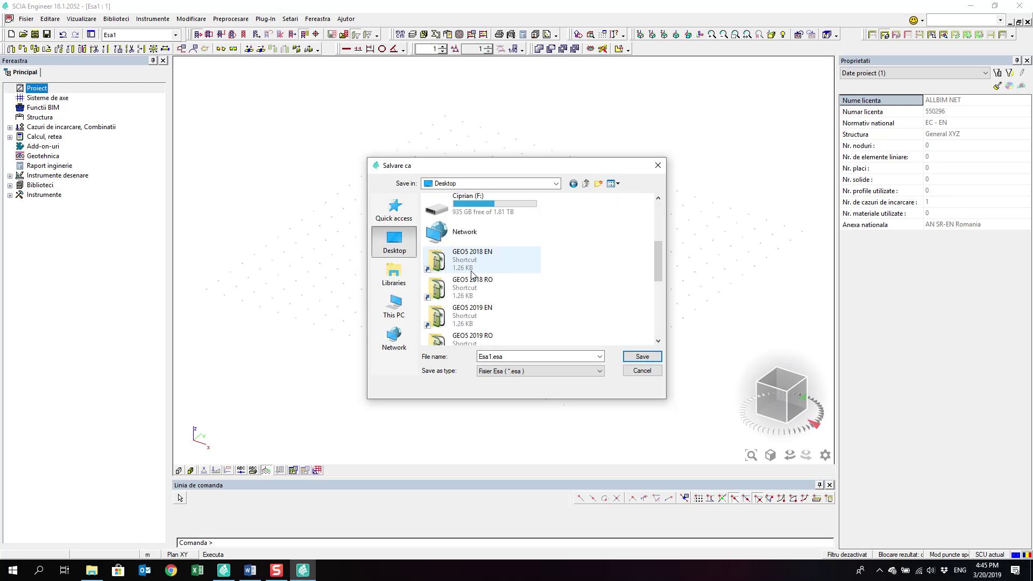
scroll(471, 231, "up", 3)
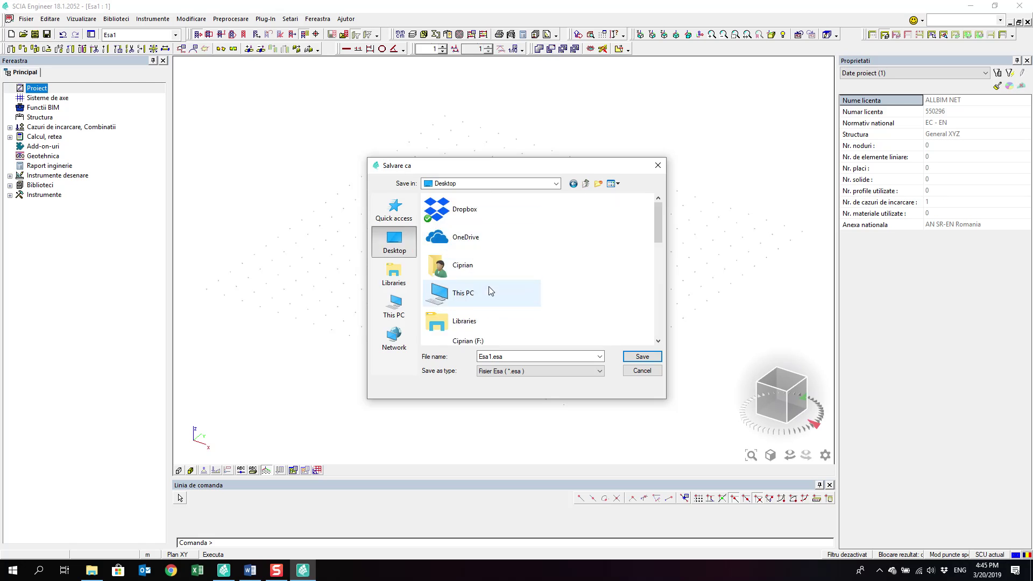
double_click(491, 291)
scroll(489, 279, "down", 3)
double_click(491, 268)
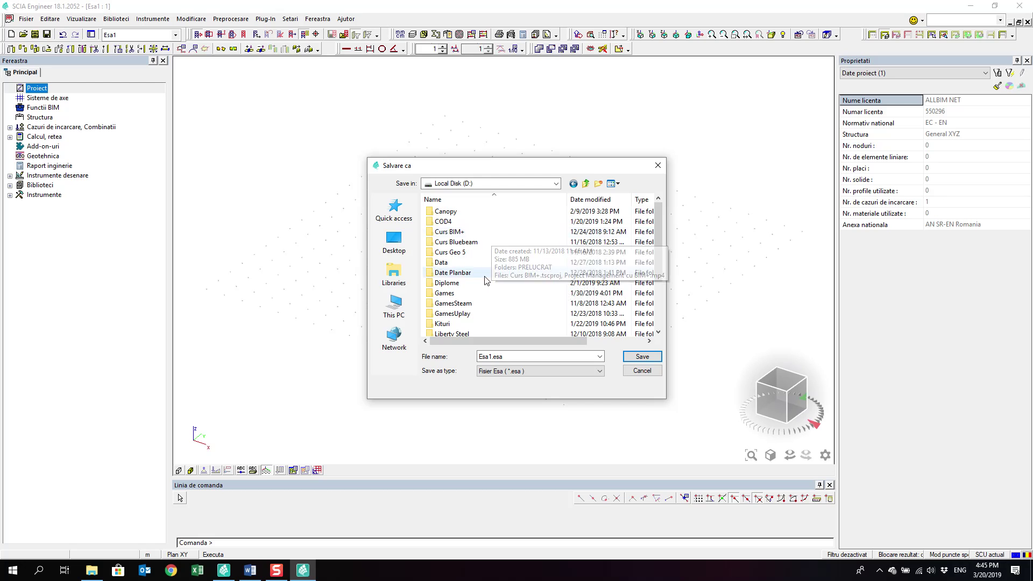
scroll(489, 258, "down", 3)
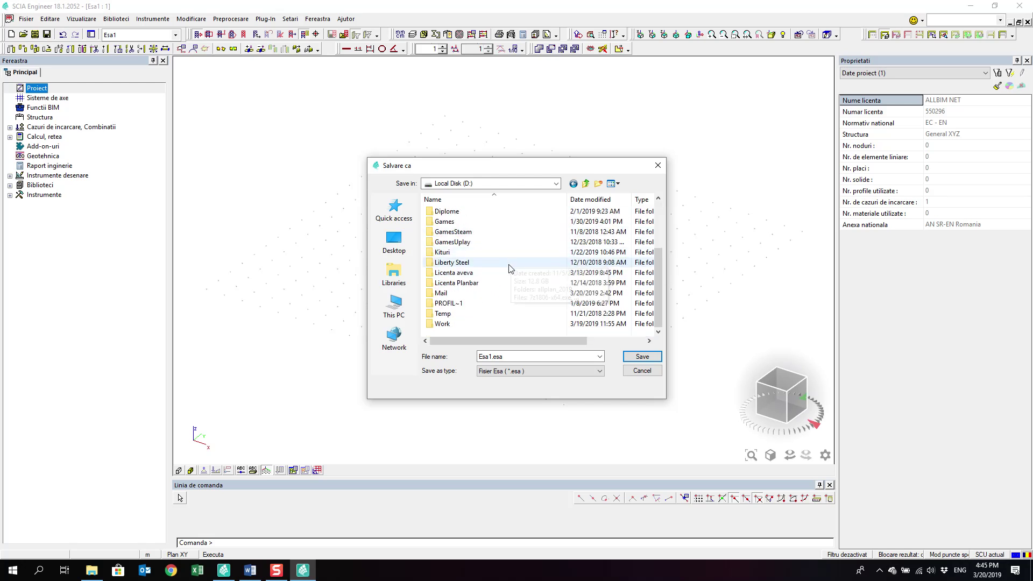
double_click(494, 322)
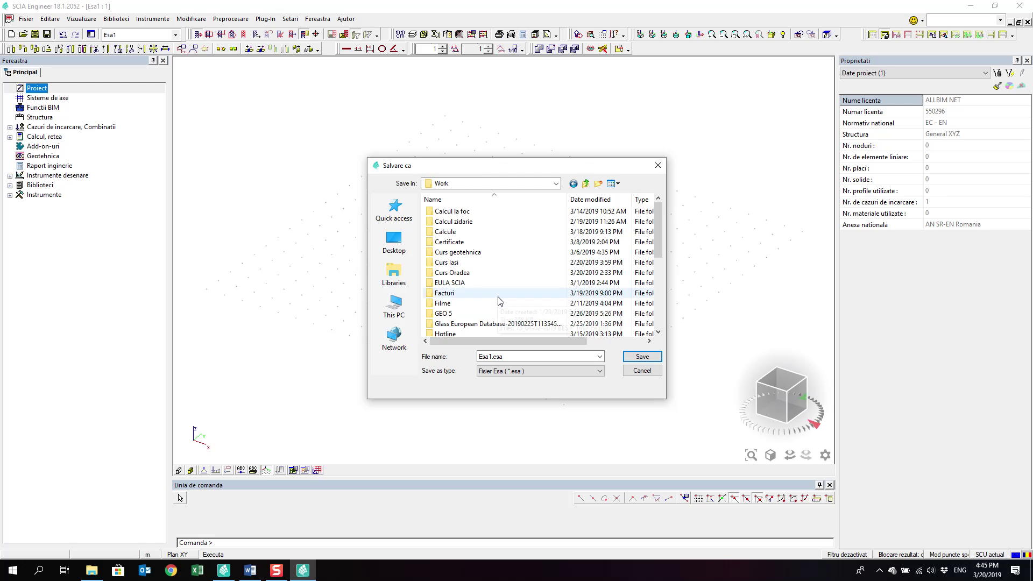
scroll(499, 296, "down", 2)
scroll(500, 294, "up", 3)
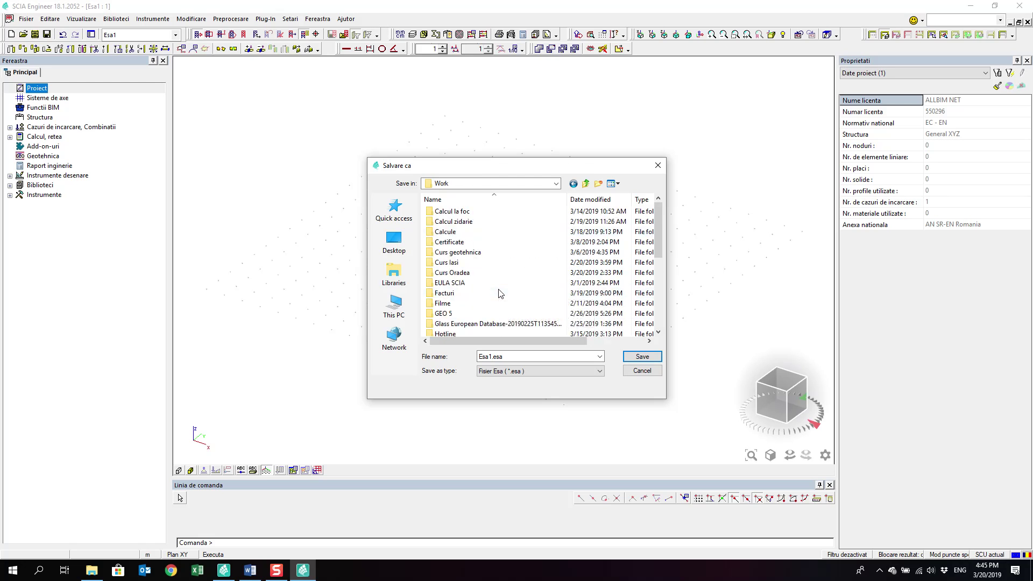
double_click(499, 294)
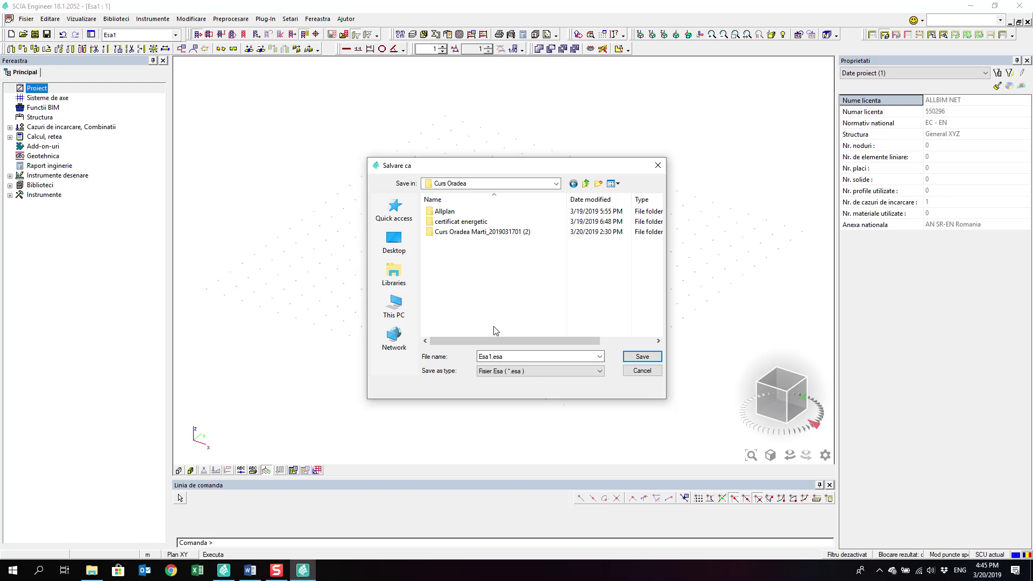
Step: Create a new folder called SCIA inside Curs Oradea and open it as the save location
left_click(597, 183)
type("SCIA")
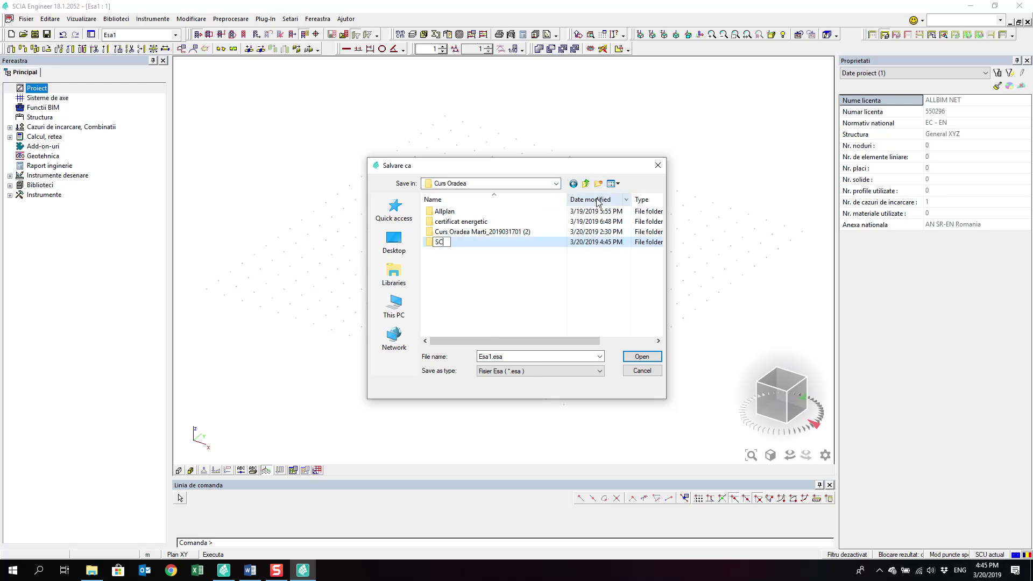
key("Return")
key("Return")
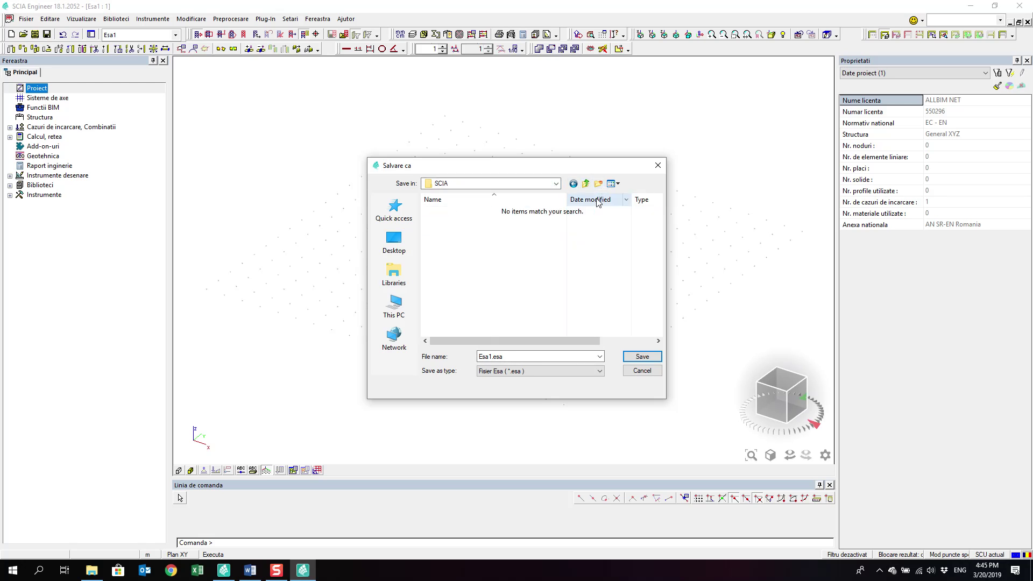
Step: Name the project file Hala mixta.esa and save it in the SCIA folder
left_click(488, 358)
left_click(492, 357)
double_click(491, 357)
key("BackSpace")
type("Sc")
key("BackSpace")
key("BackSpace")
type("Hala otel")
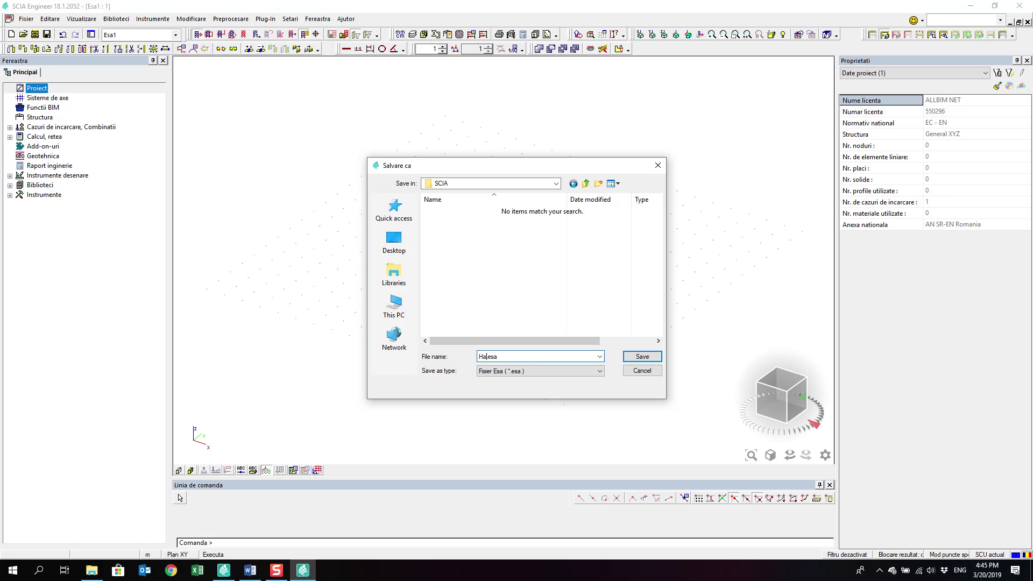
key("Return")
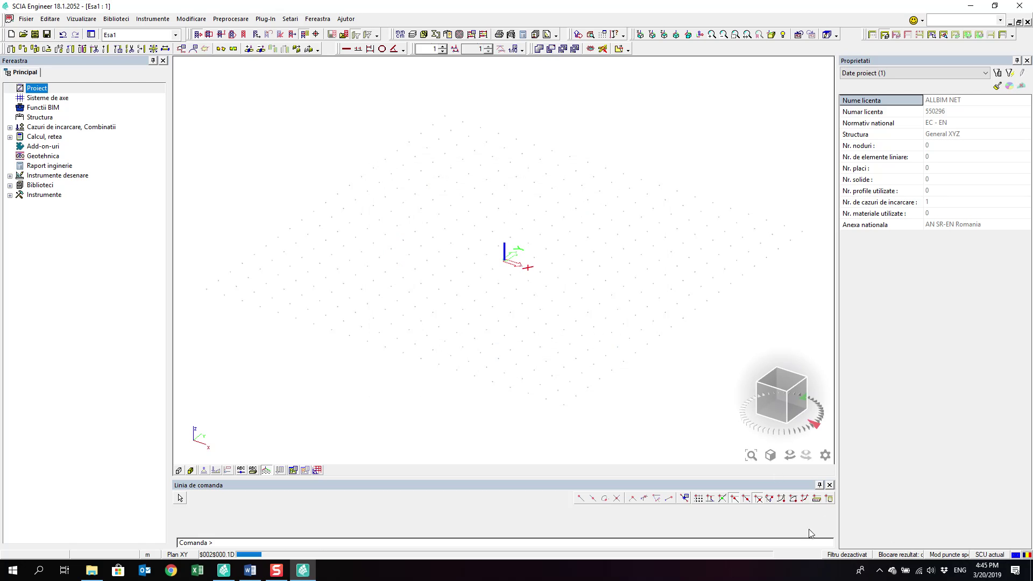
middle_click_drag(305, 192, 250, 120)
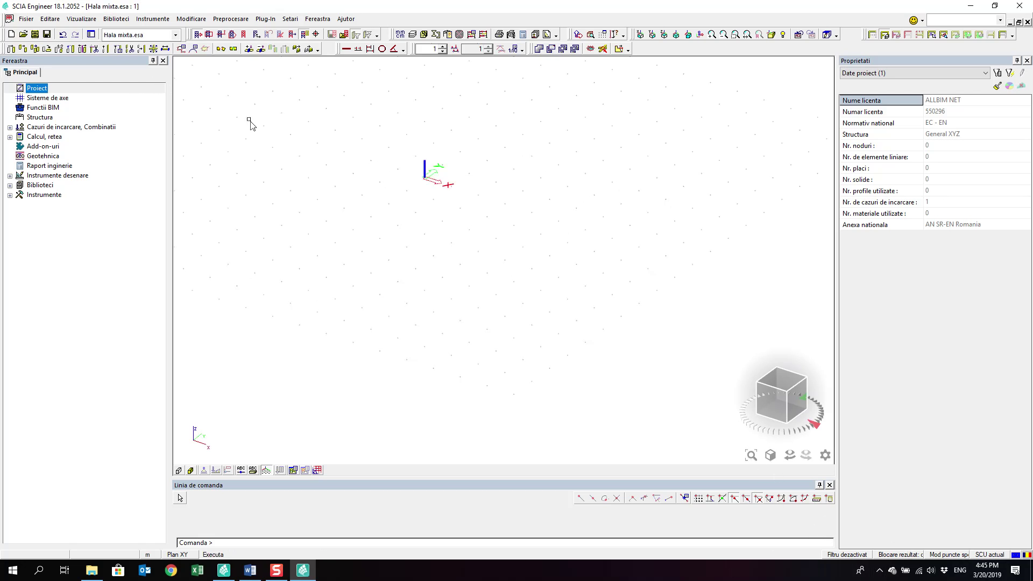
middle_click_drag(329, 180, 370, 223)
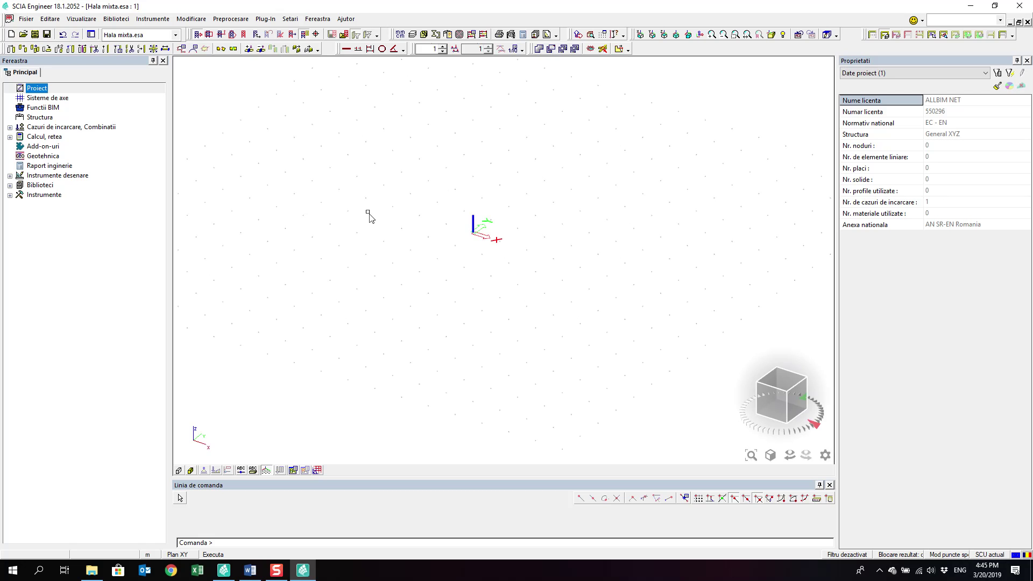
left_click(882, 571)
left_click(549, 381)
Step: Dock the second-row editing toolbar vertically beside the project tree and shift the last top-row toolbar closer to its neighbour
left_click_drag(4, 49, 6, 162)
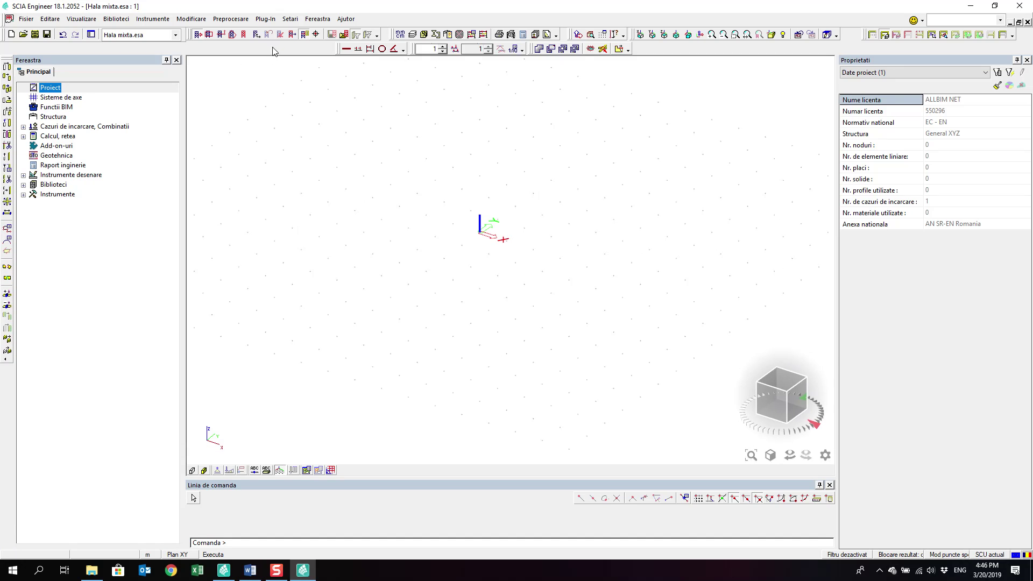
left_click_drag(864, 29, 843, 32)
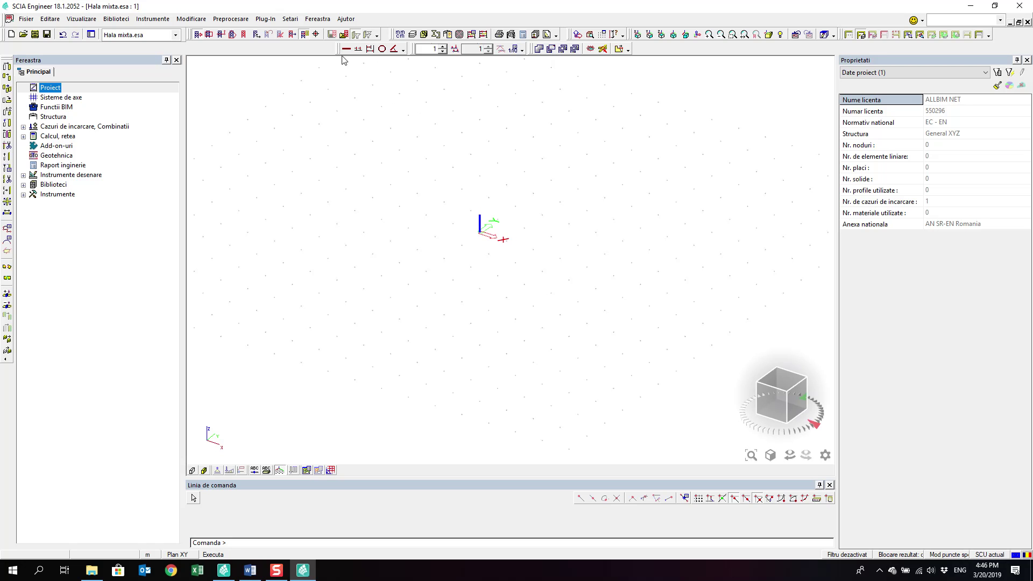
Step: Open the program options and choose Complet as the current toolbar style
left_click(92, 35)
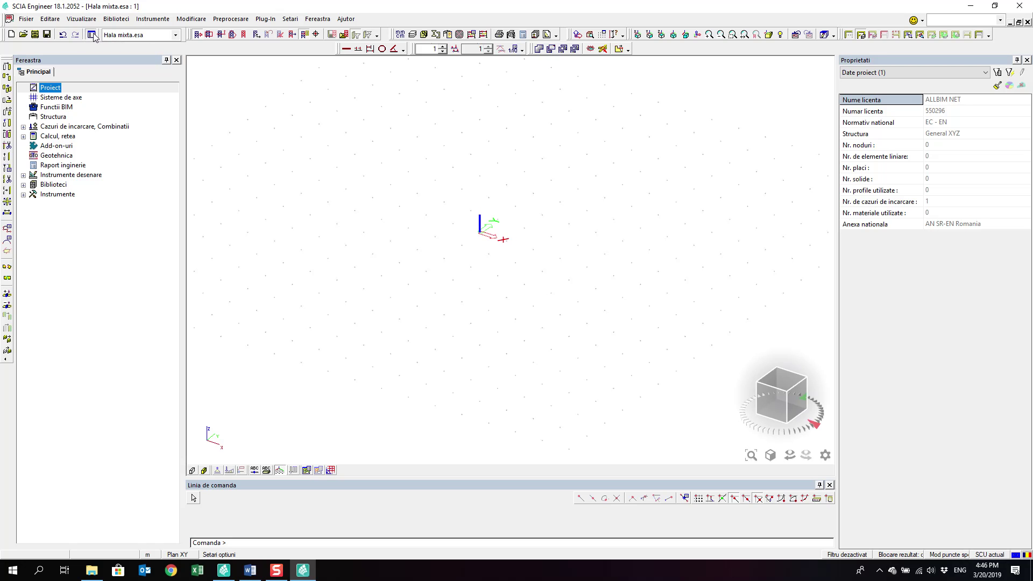
left_click(578, 412)
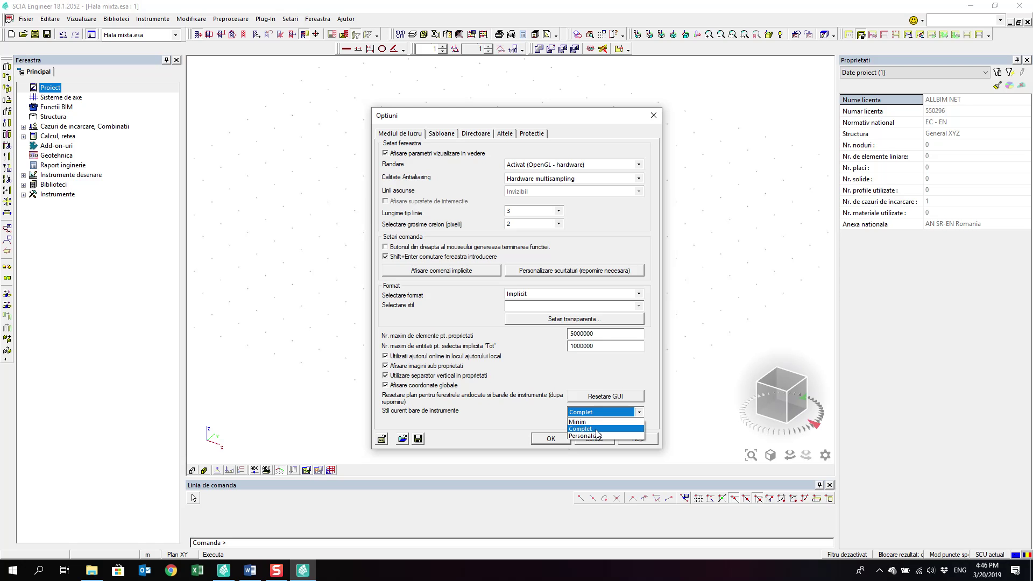
left_click(596, 429)
Step: Set the maximum number of elements for properties to 500000 and of entities for the implicit 'Tot' selection to 100000
mouse_move(598, 334)
left_mouse_down()
mouse_move(569, 334)
mouse_move(584, 349)
left_mouse_up()
type("500")
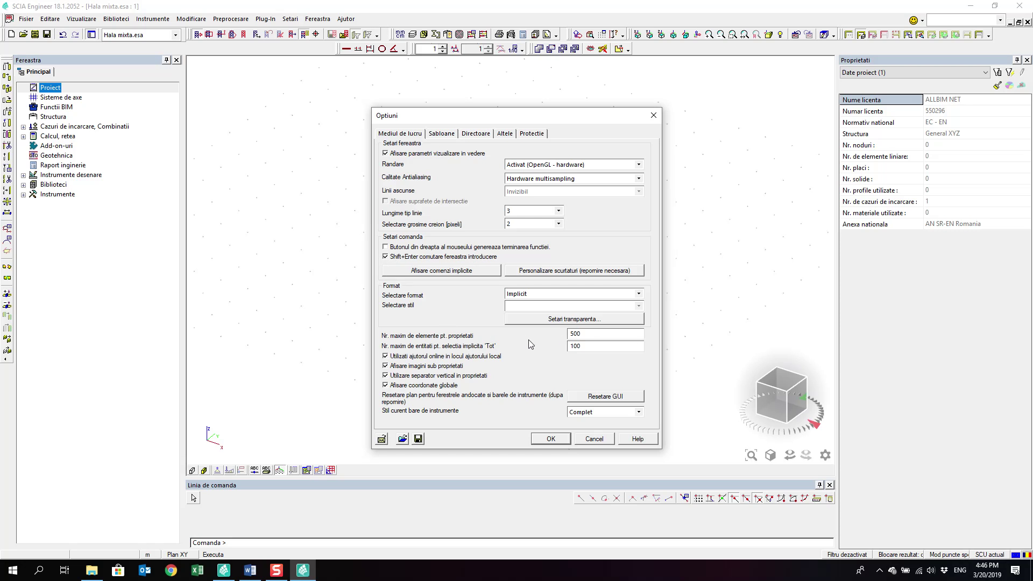
type("000")
left_click(623, 345)
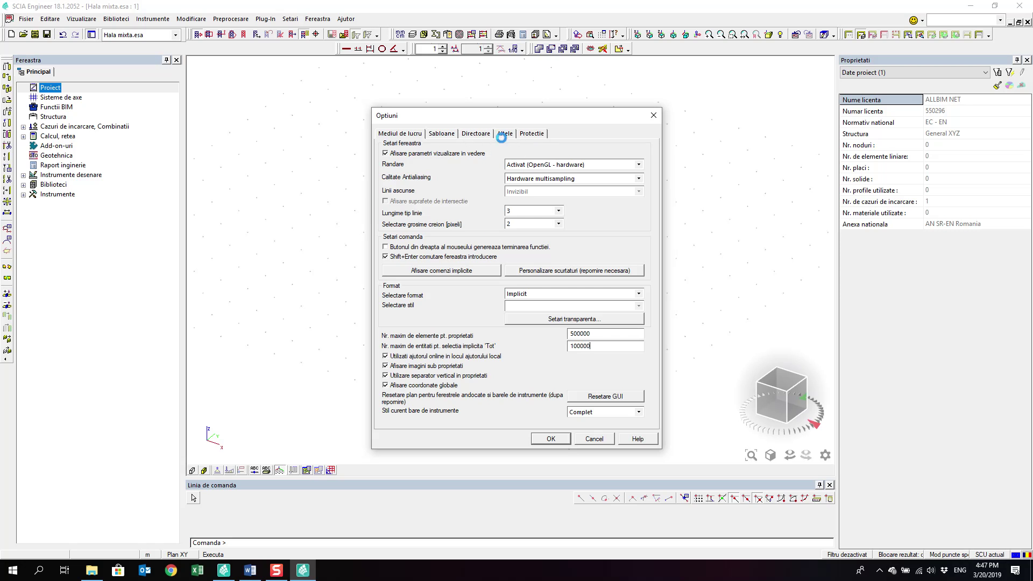
Step: Look through the template and directory options, and display the program directory used for Autosalvare
left_click(501, 134)
left_click(411, 134)
left_click(446, 135)
left_click(472, 138)
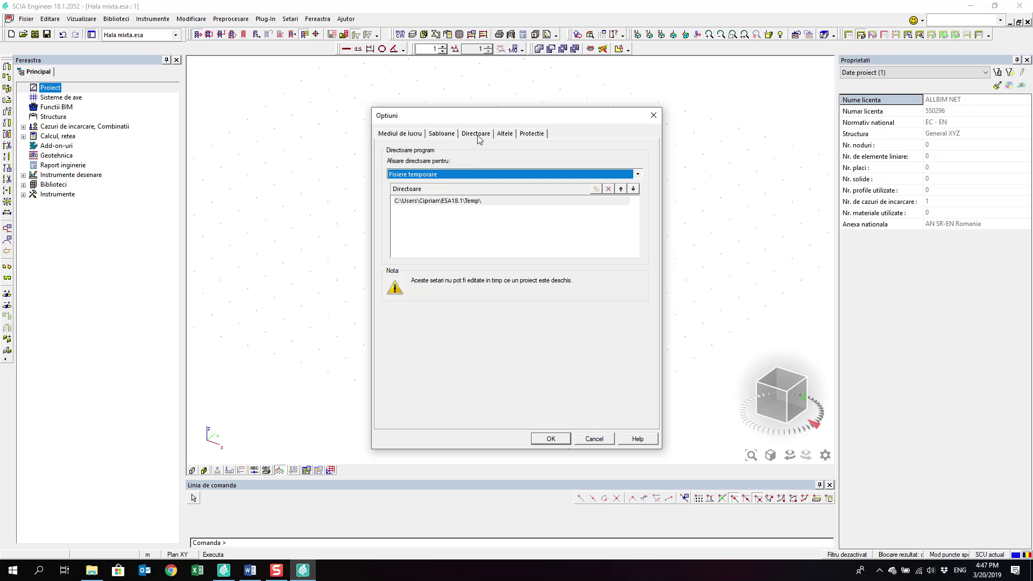
left_click(493, 173)
left_click(496, 176)
scroll(501, 170, "up", 2)
scroll(501, 170, "down", 1)
left_click(495, 173)
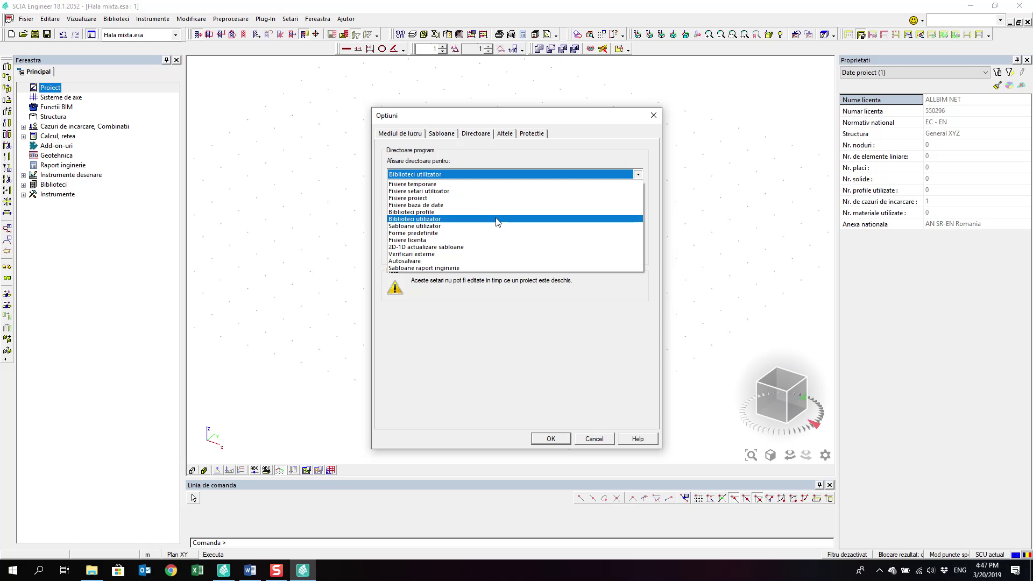
left_click(497, 261)
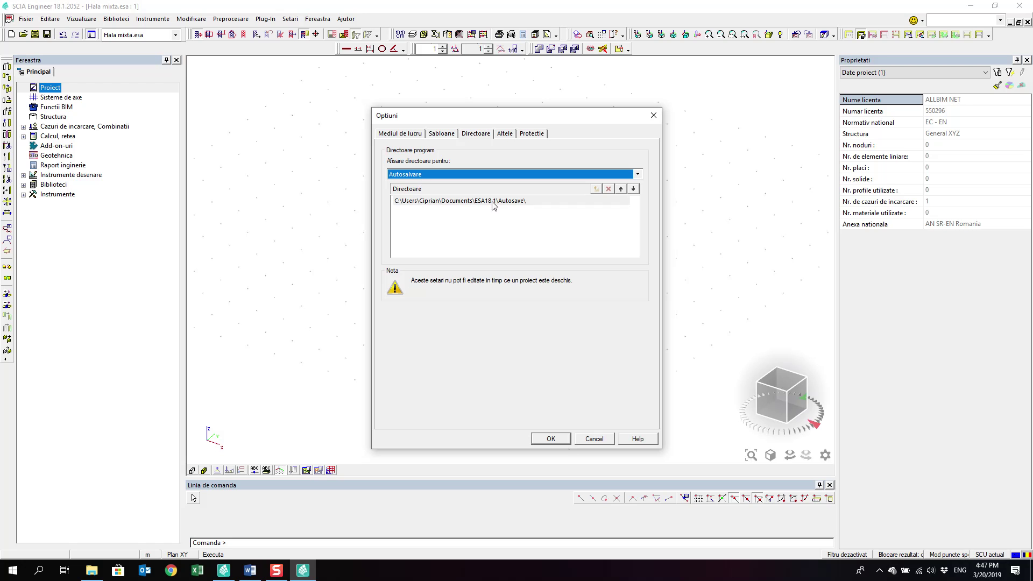
Step: Recheck the listed program directories, and review the autosave settings and the languages available for the workspace
left_click(506, 135)
left_click(488, 133)
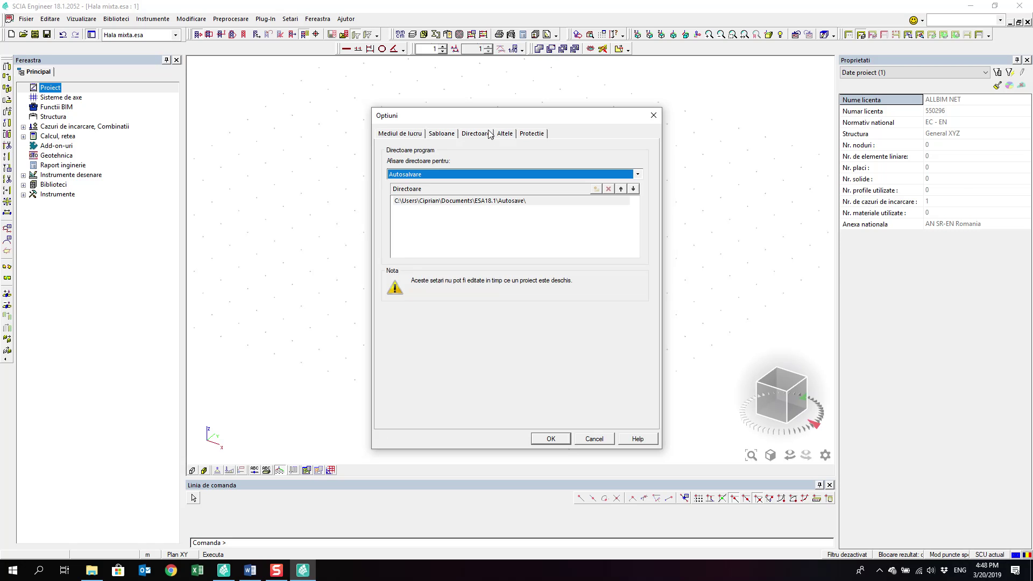
left_click(491, 171)
left_click(495, 265)
left_click(507, 135)
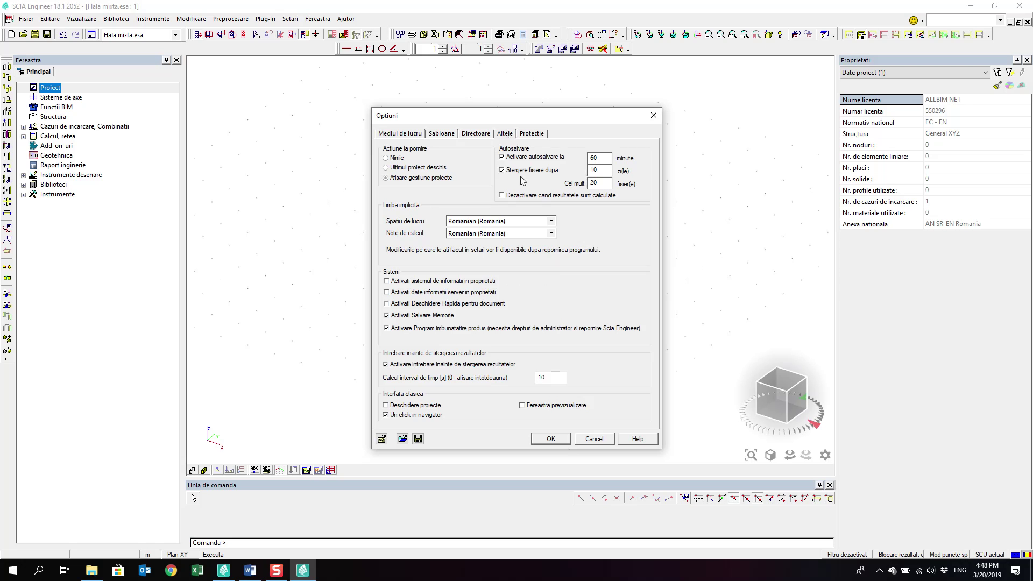
left_click(525, 221)
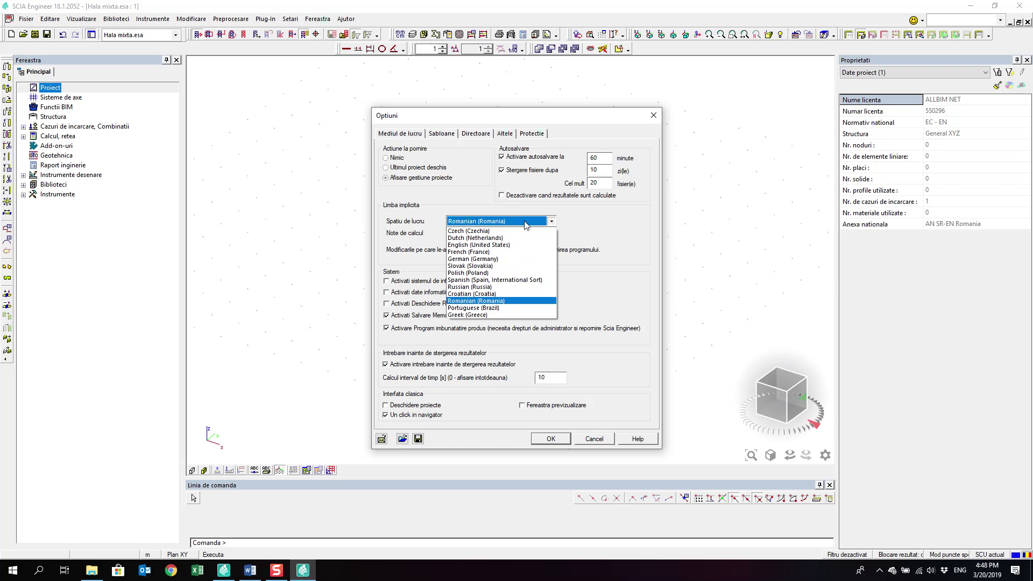
left_click(525, 224)
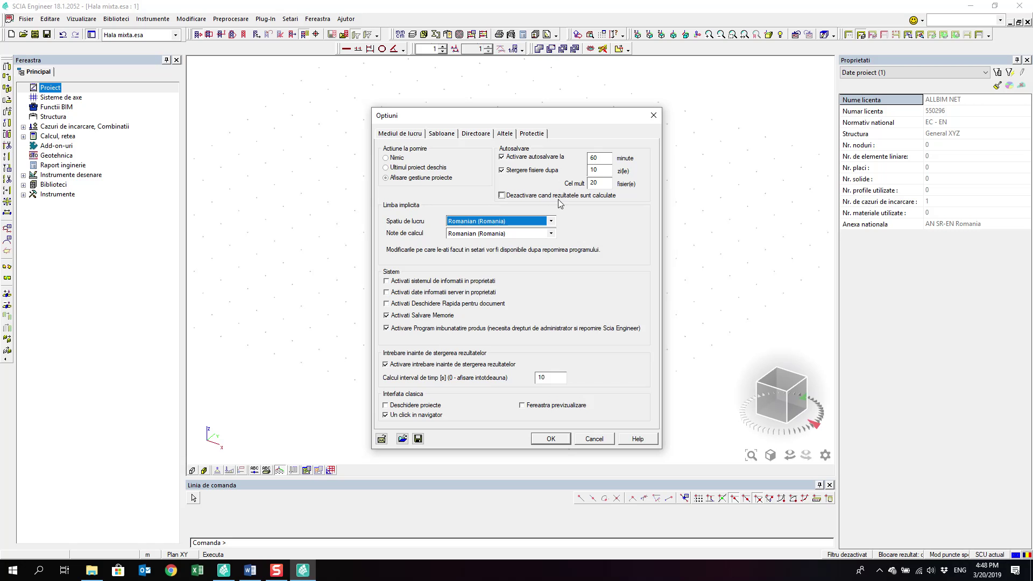
Step: Check the protection settings, accept the program options and save the Hala mixta project
left_click(531, 134)
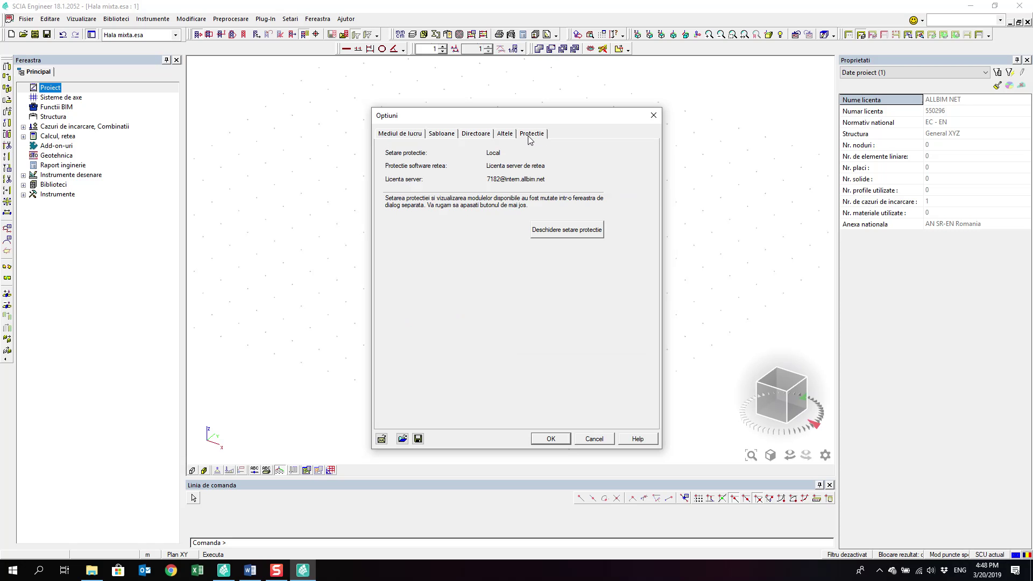
left_click(550, 439)
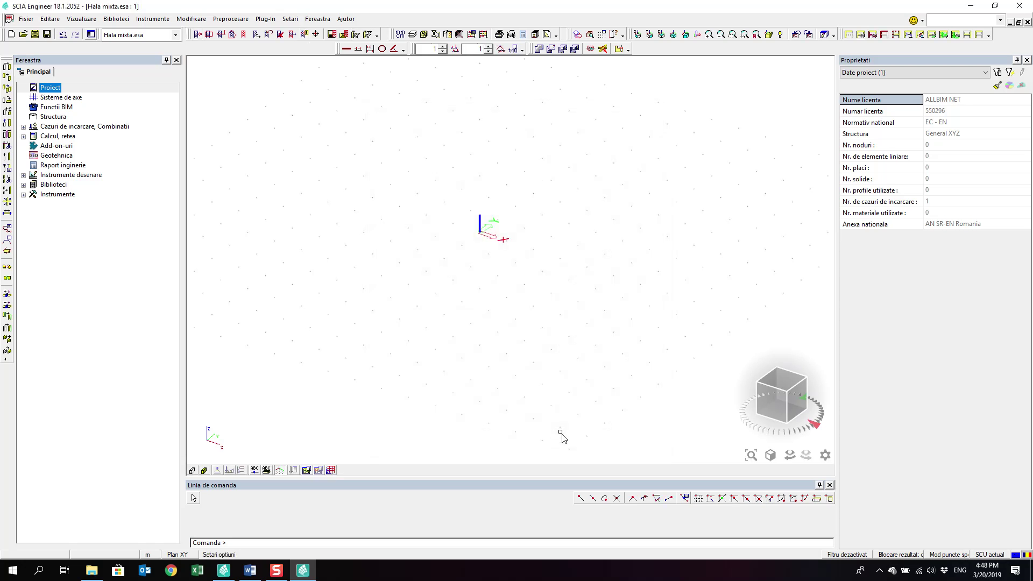
left_click(48, 36)
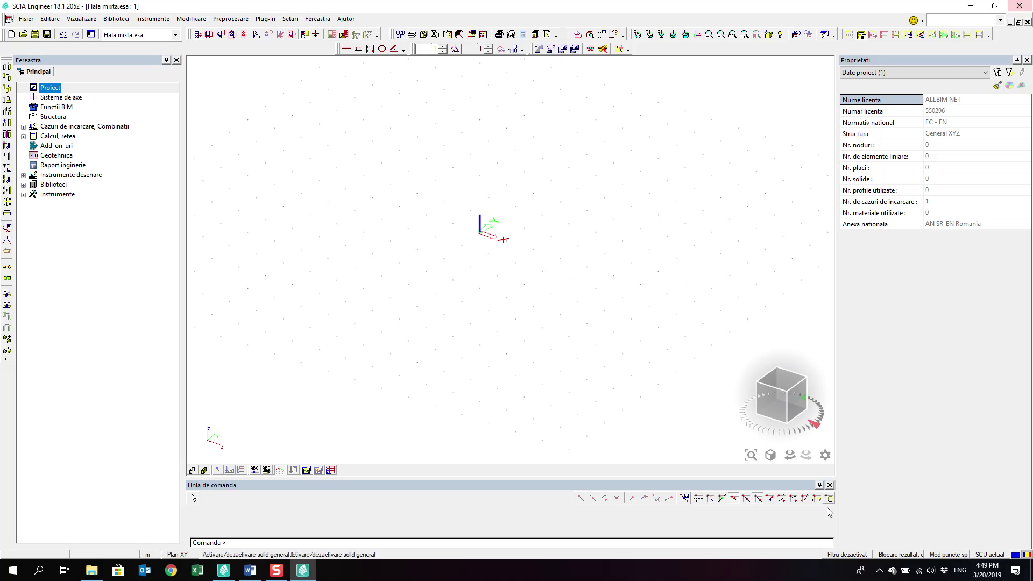
left_click(879, 570)
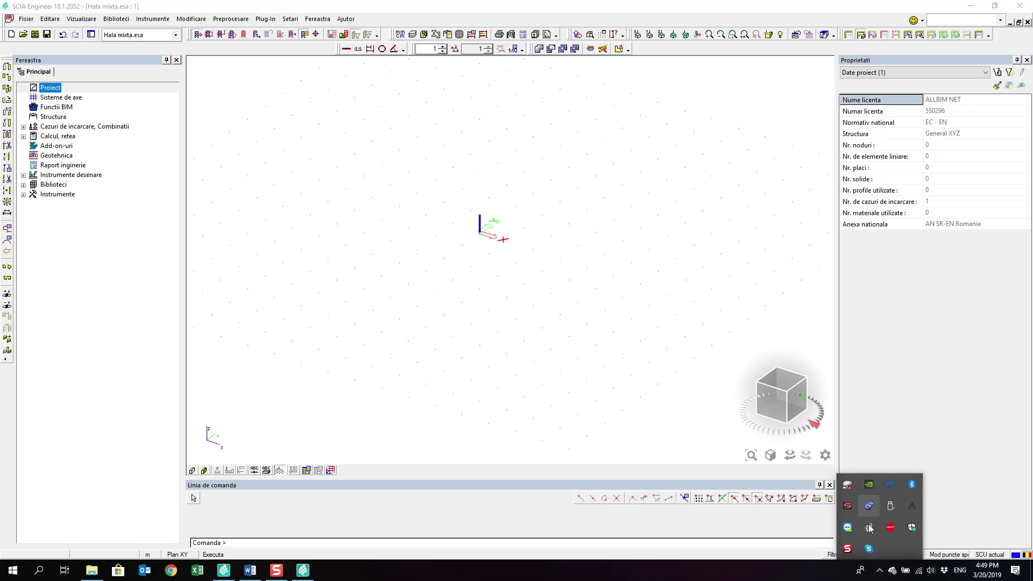